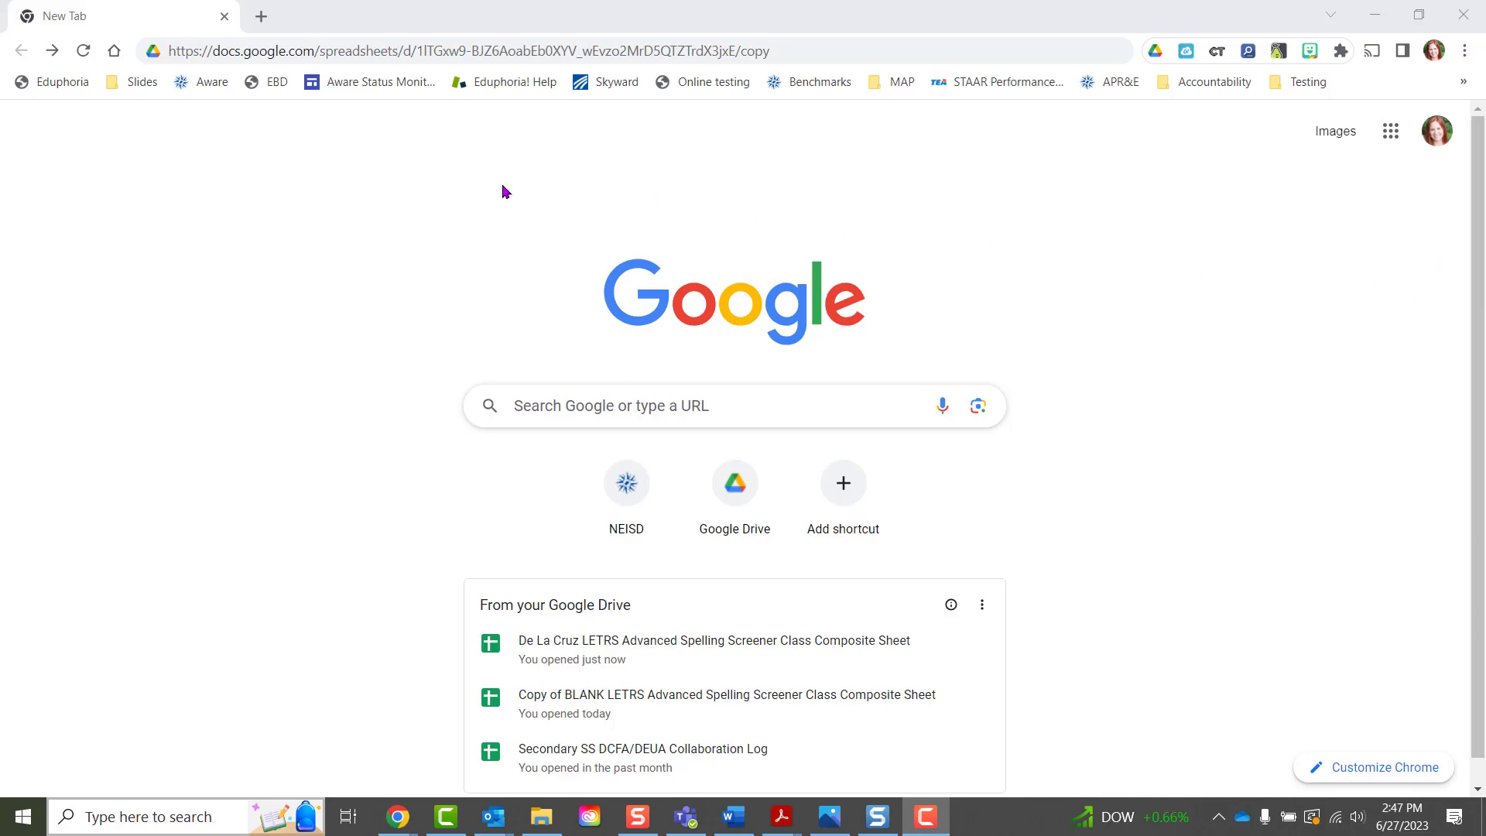
- Reload the sheet's /copy link to reach the Copy document page for the BLANK screener
left_click(816, 52)
key("Return")
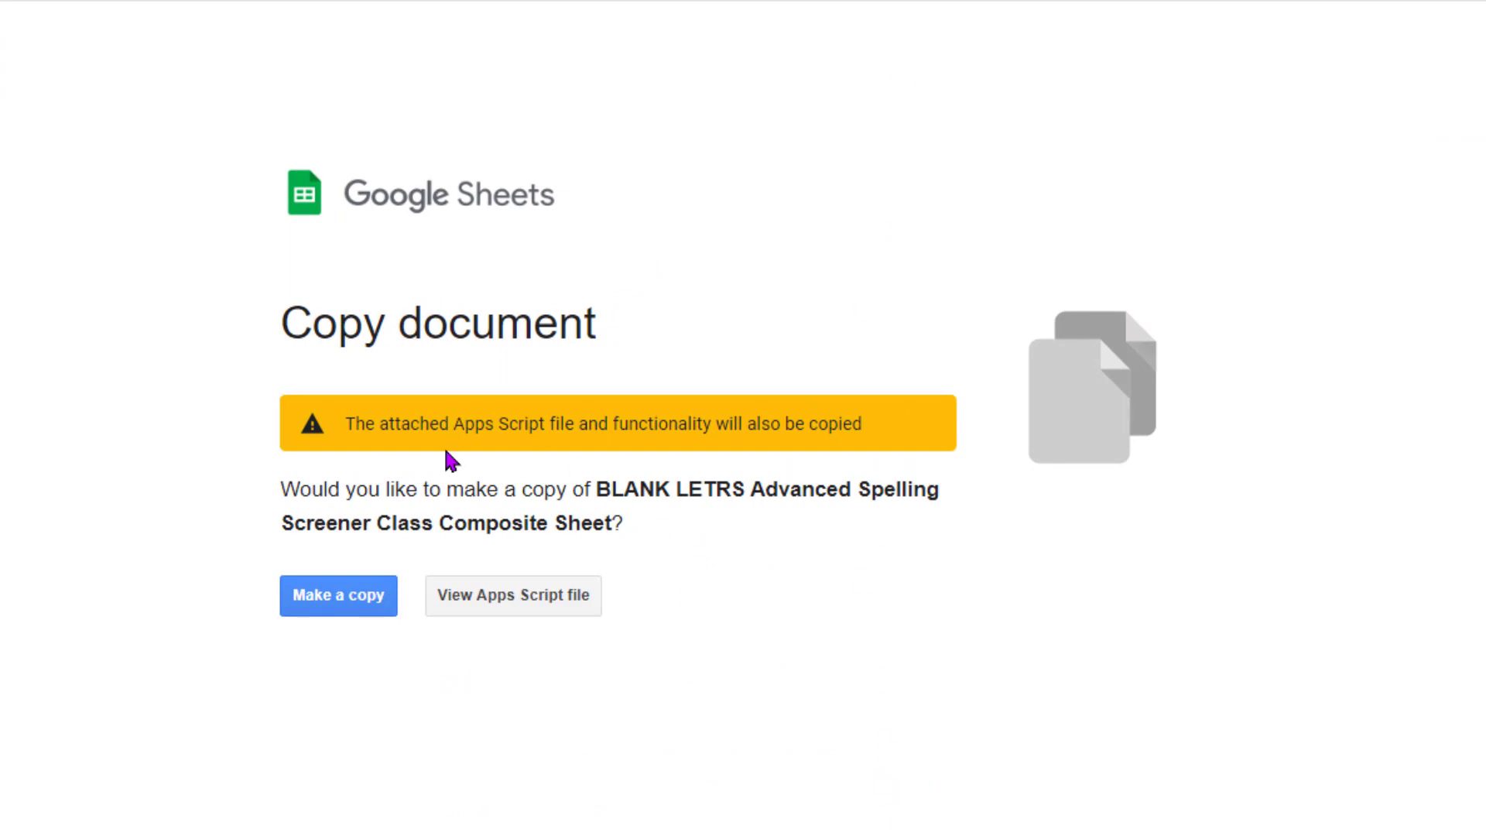
- Make a copy and retitle it with the teacher's surname plus 2023-24, replacing 'Copy of BLANK'
left_click(312, 601)
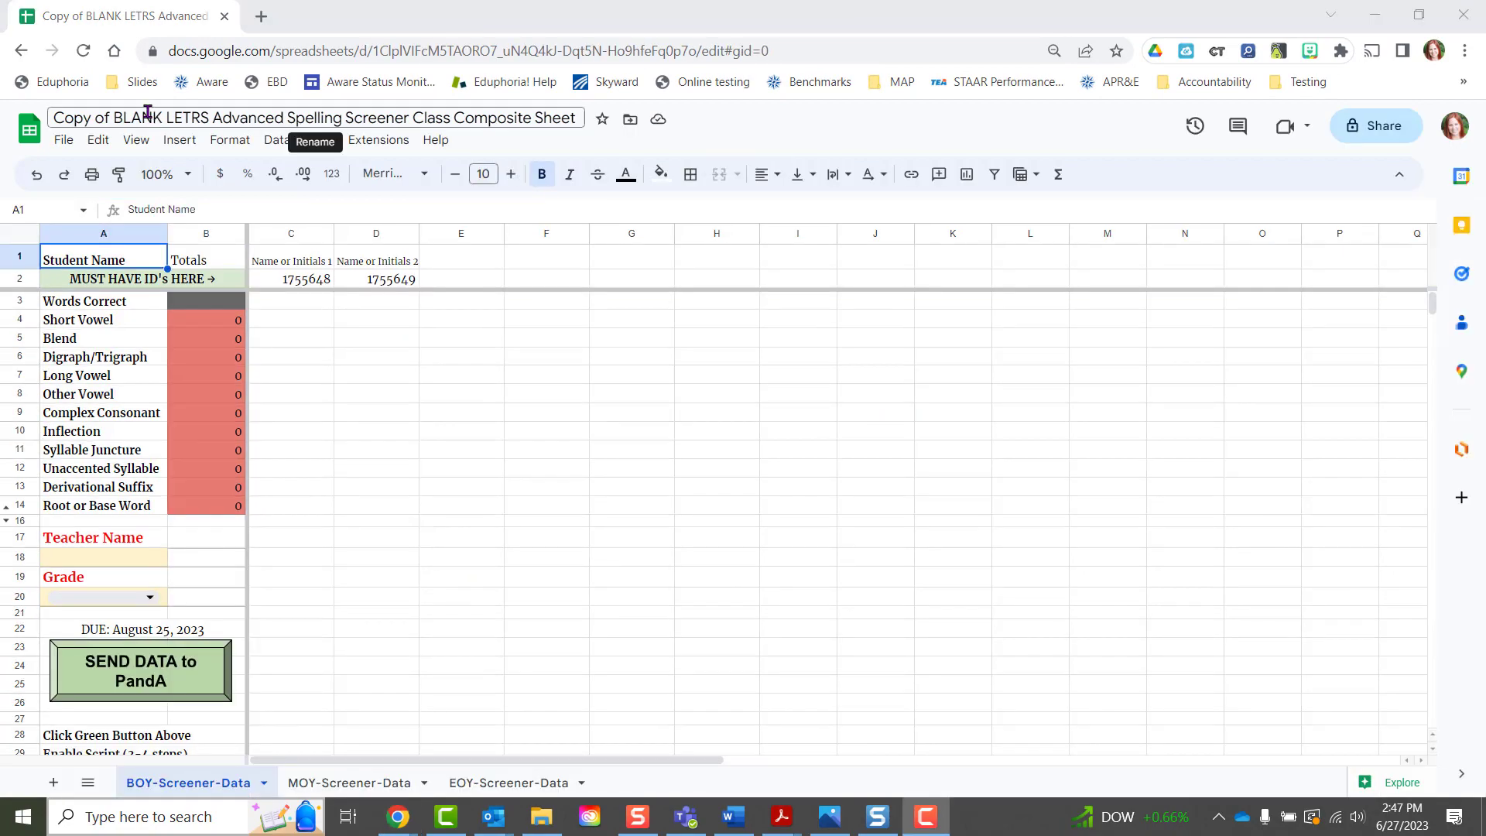
left_click_drag(163, 118, 55, 118)
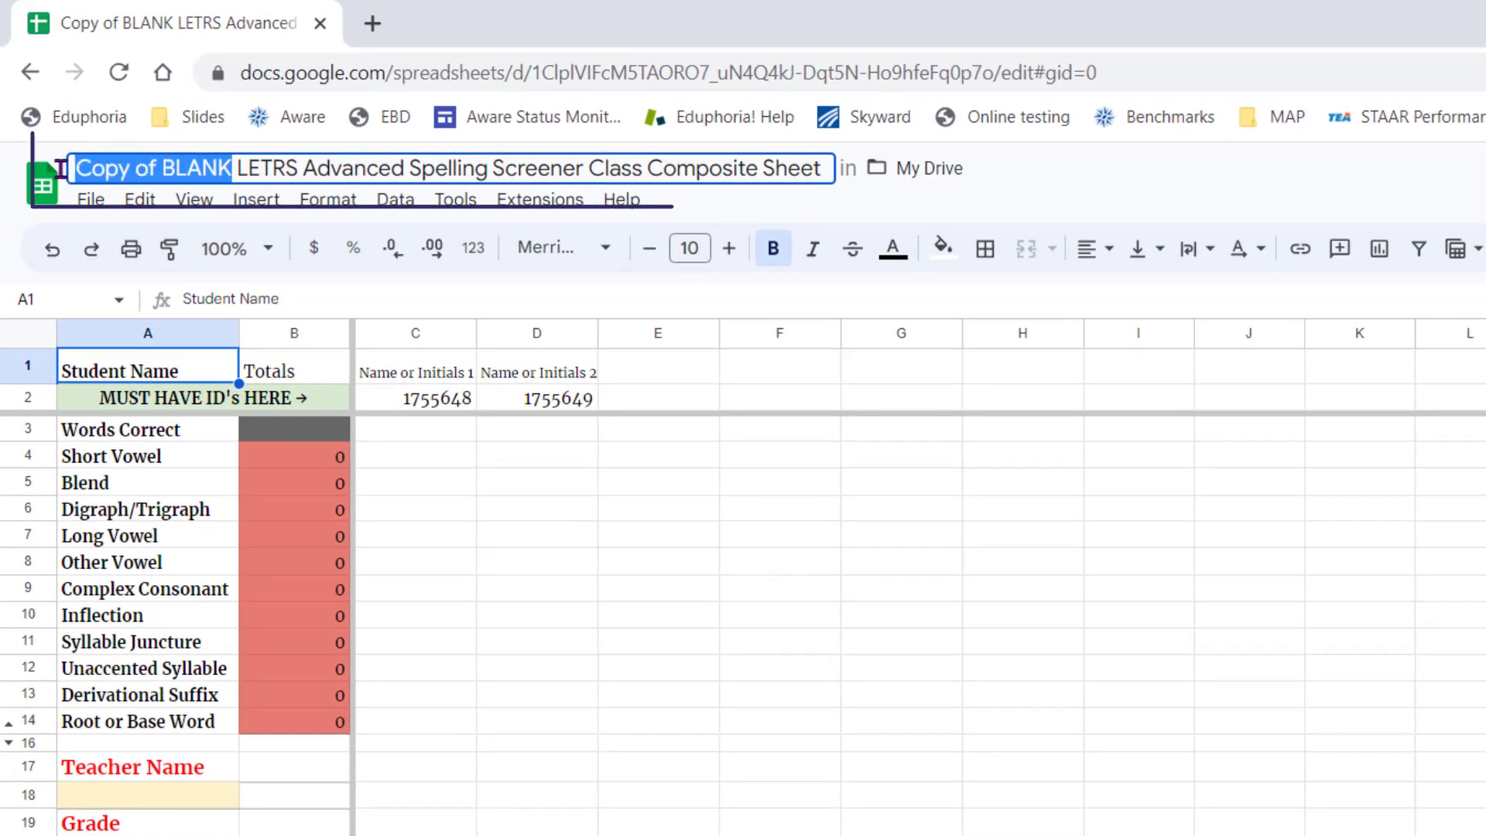
type("De La Cru")
type("z 2023-24")
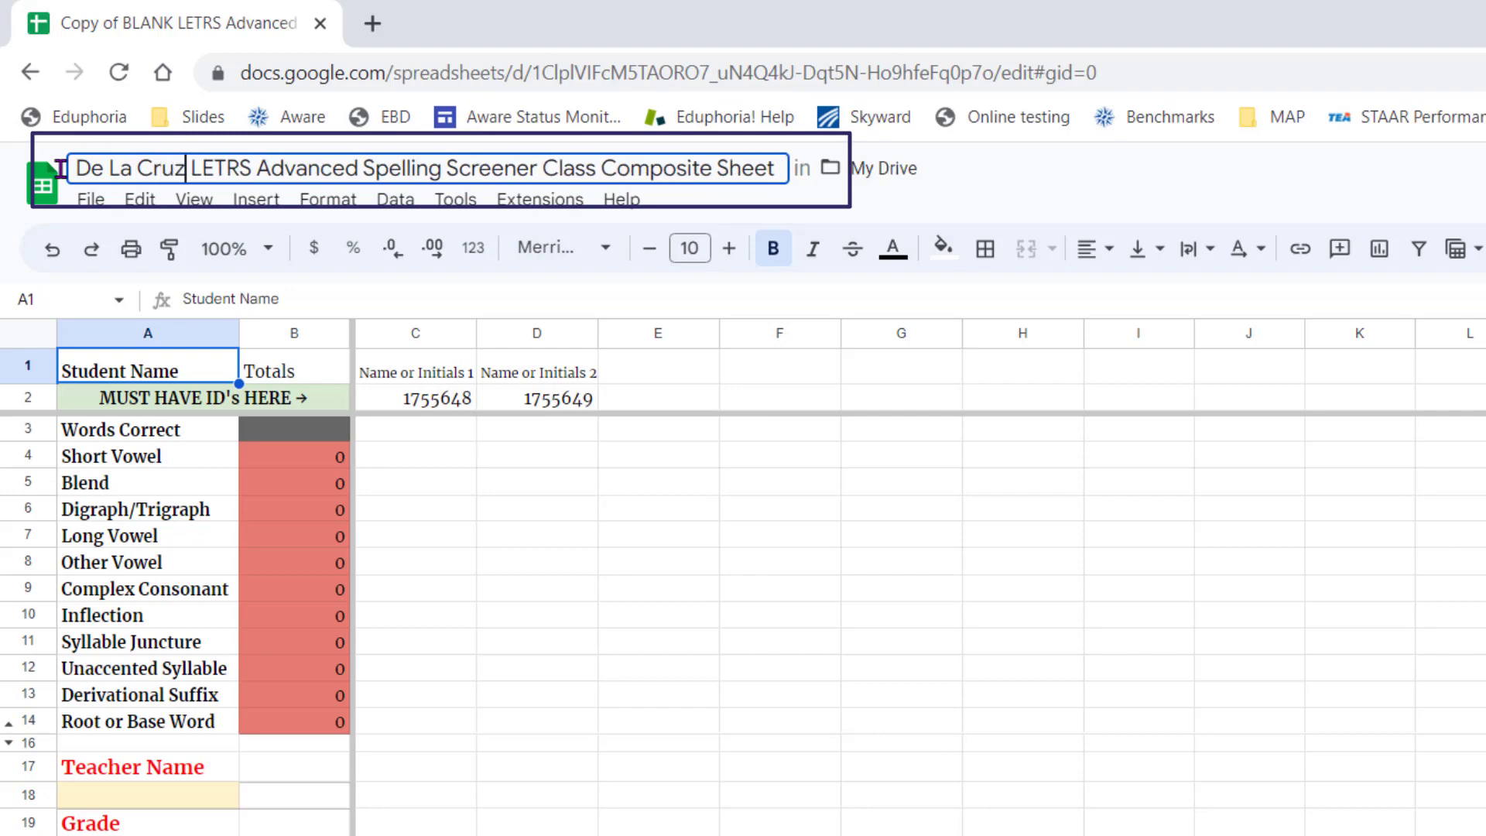
key("Return")
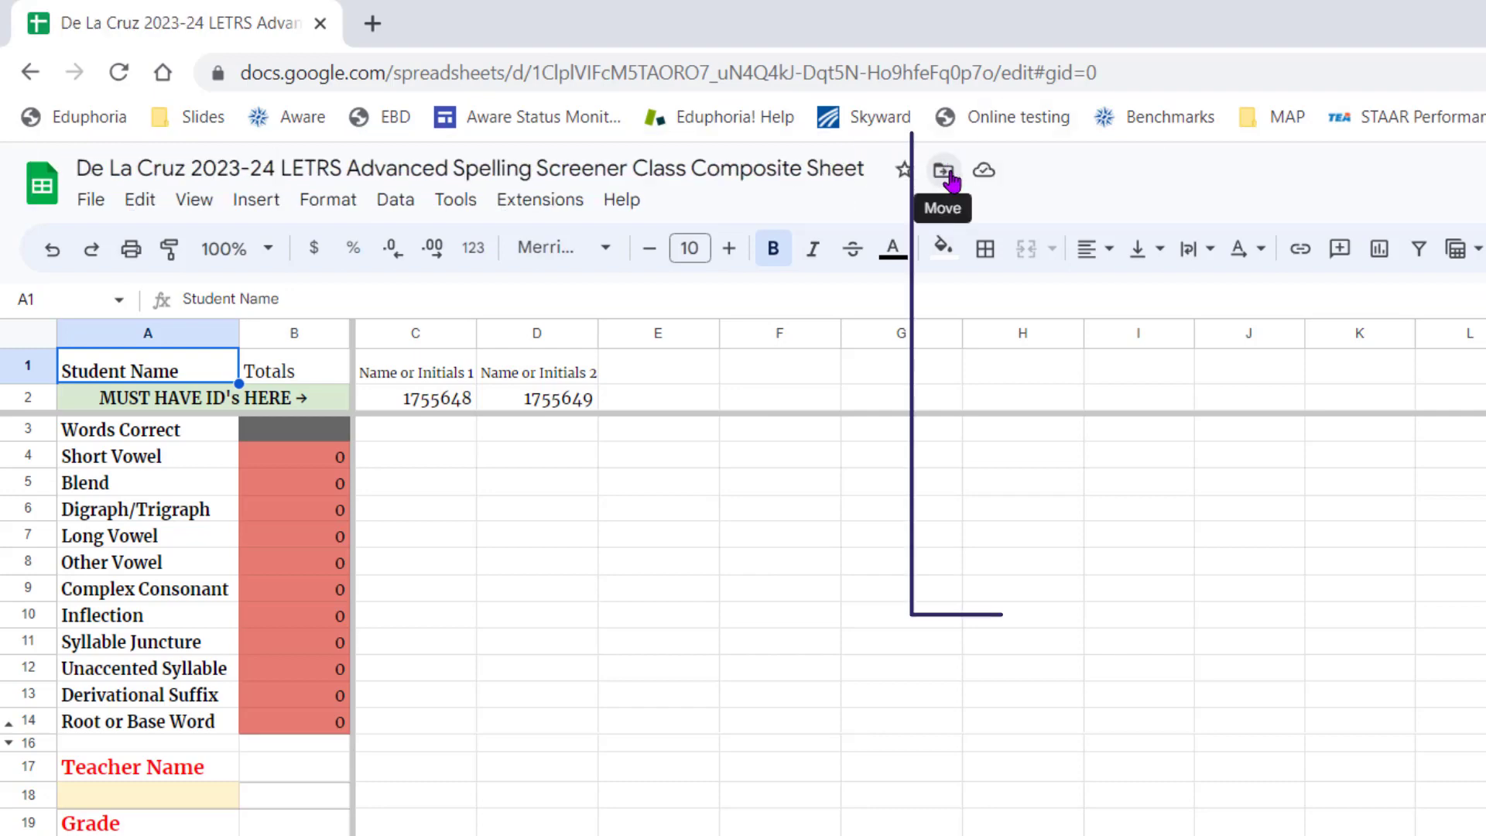
left_click(945, 171)
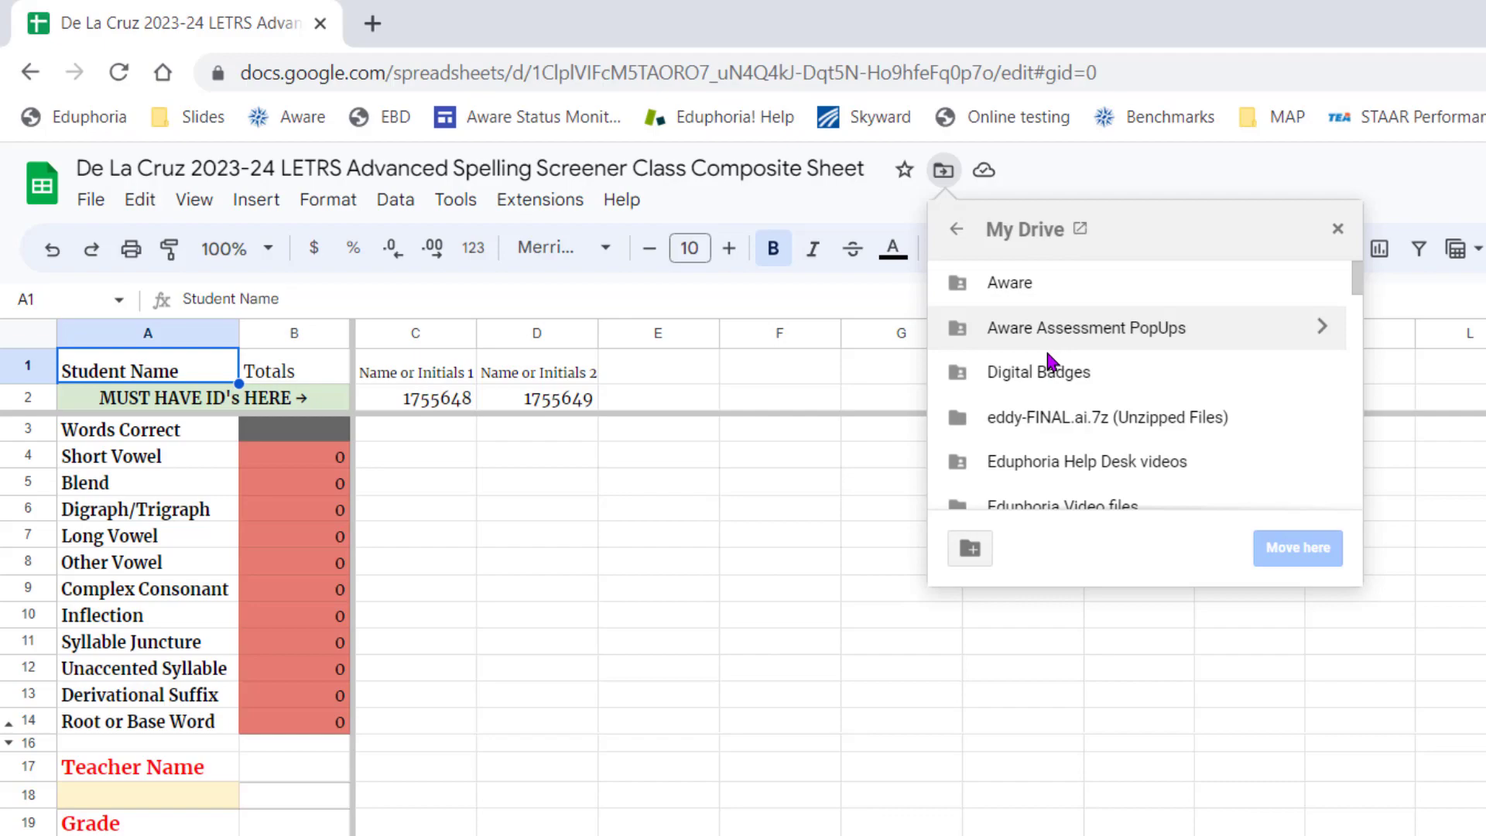
left_click(1129, 169)
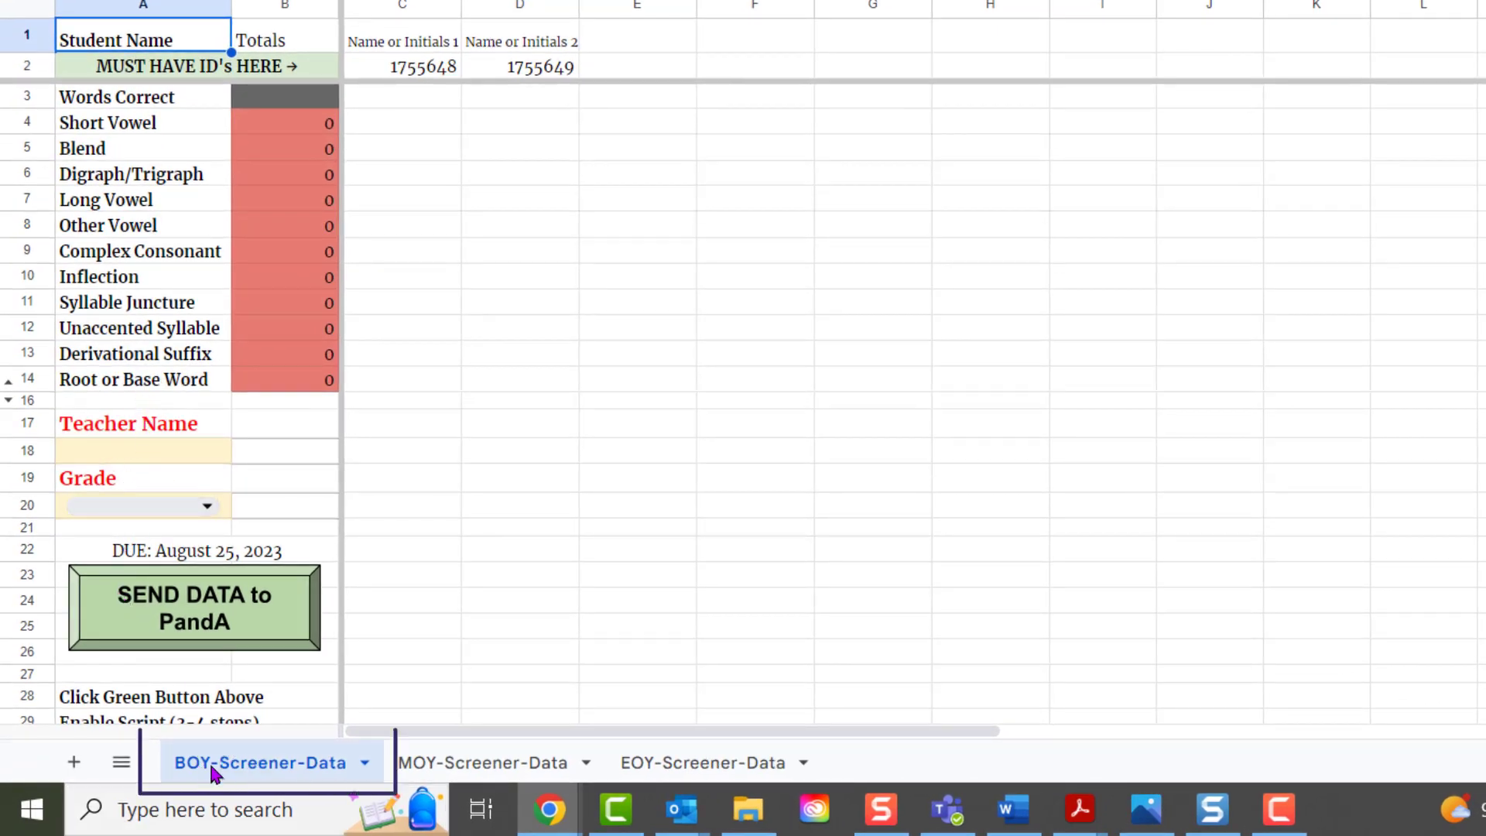
- Enter the teacher's full name in A18 and pick 4th Grade from the A20 dropdown
left_click(87, 453)
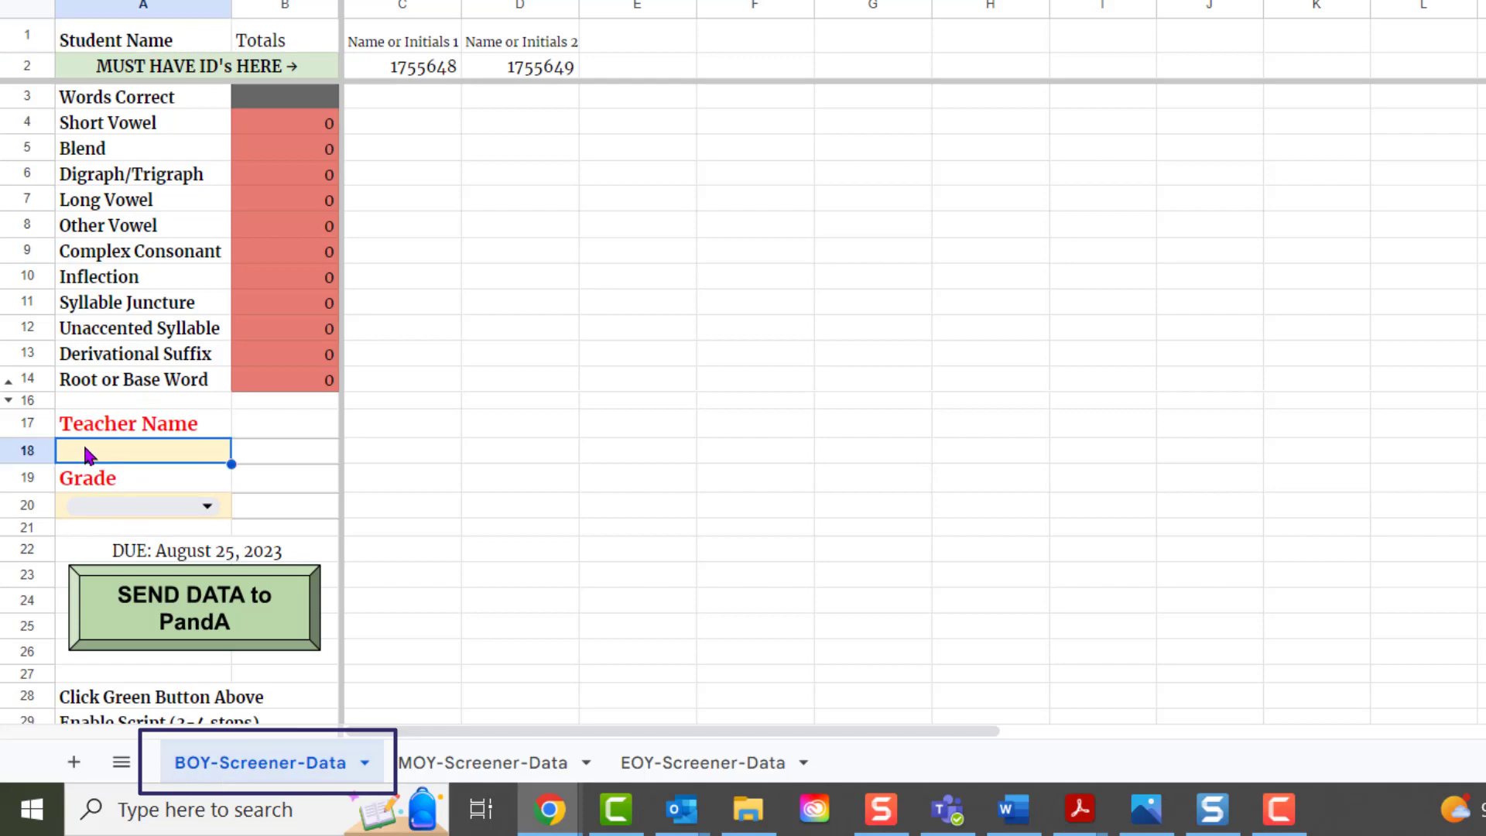
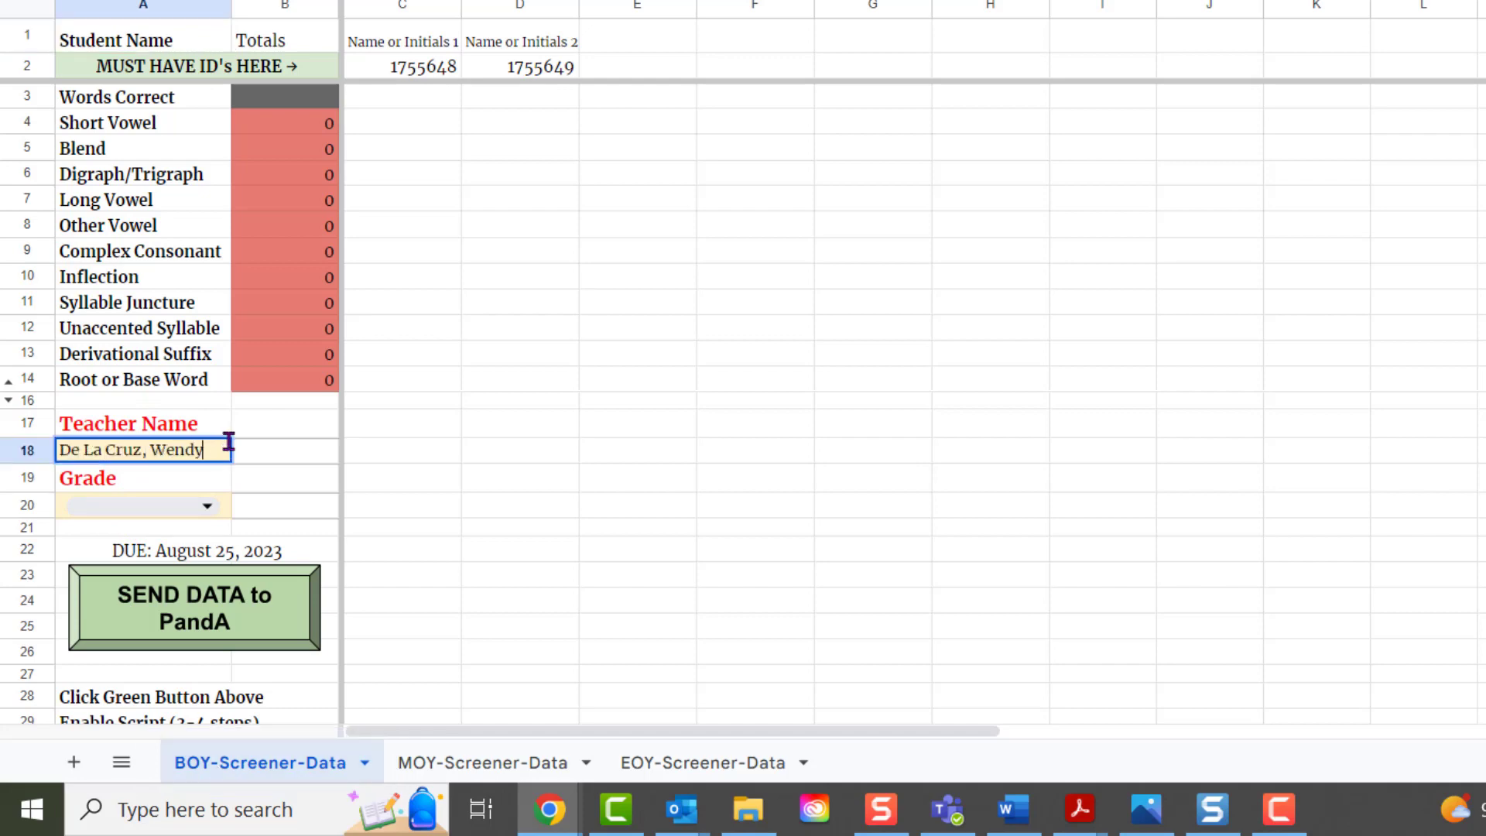
left_click(264, 453)
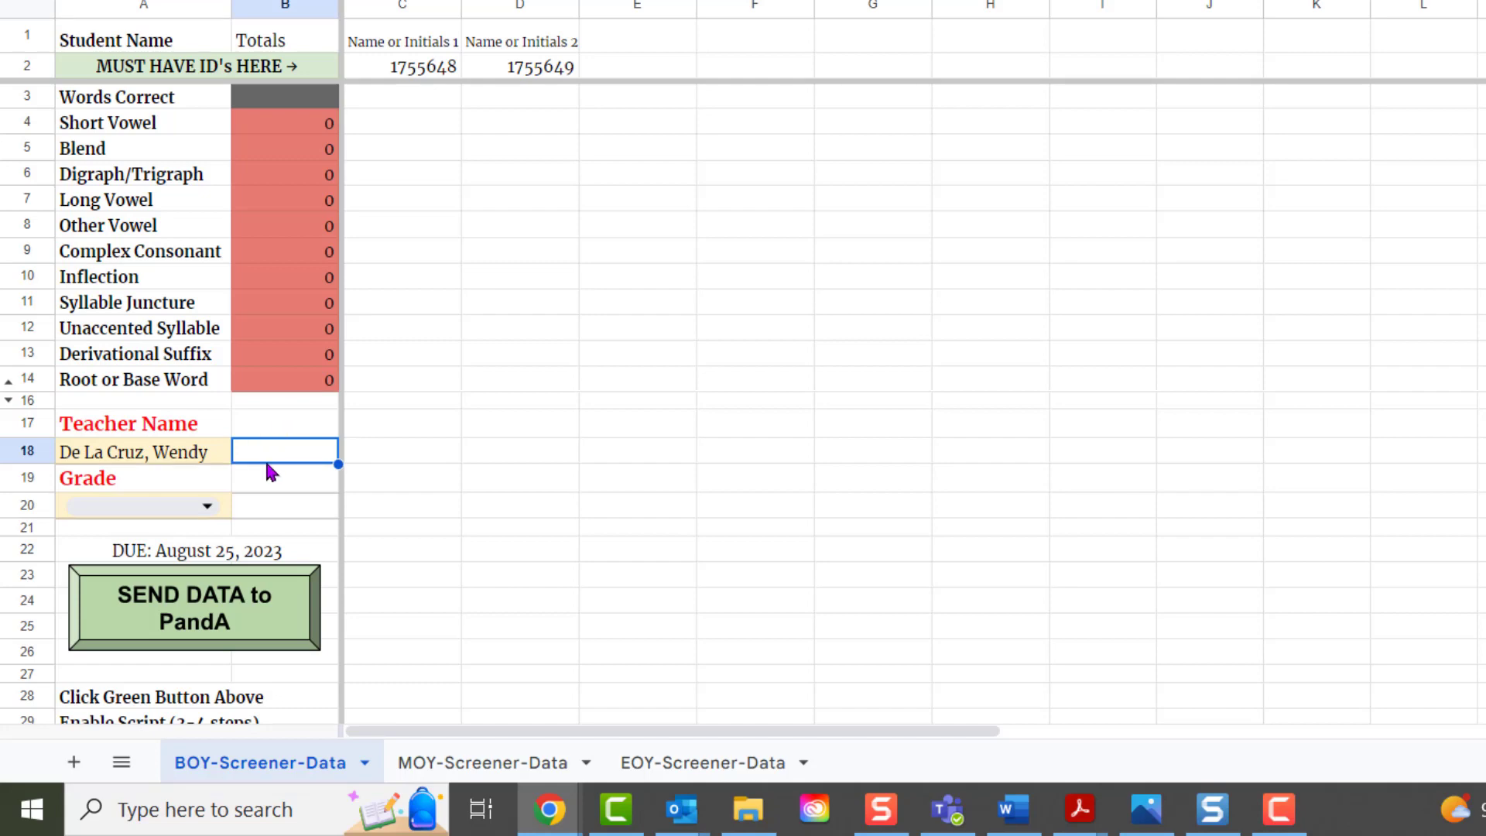
left_click(207, 505)
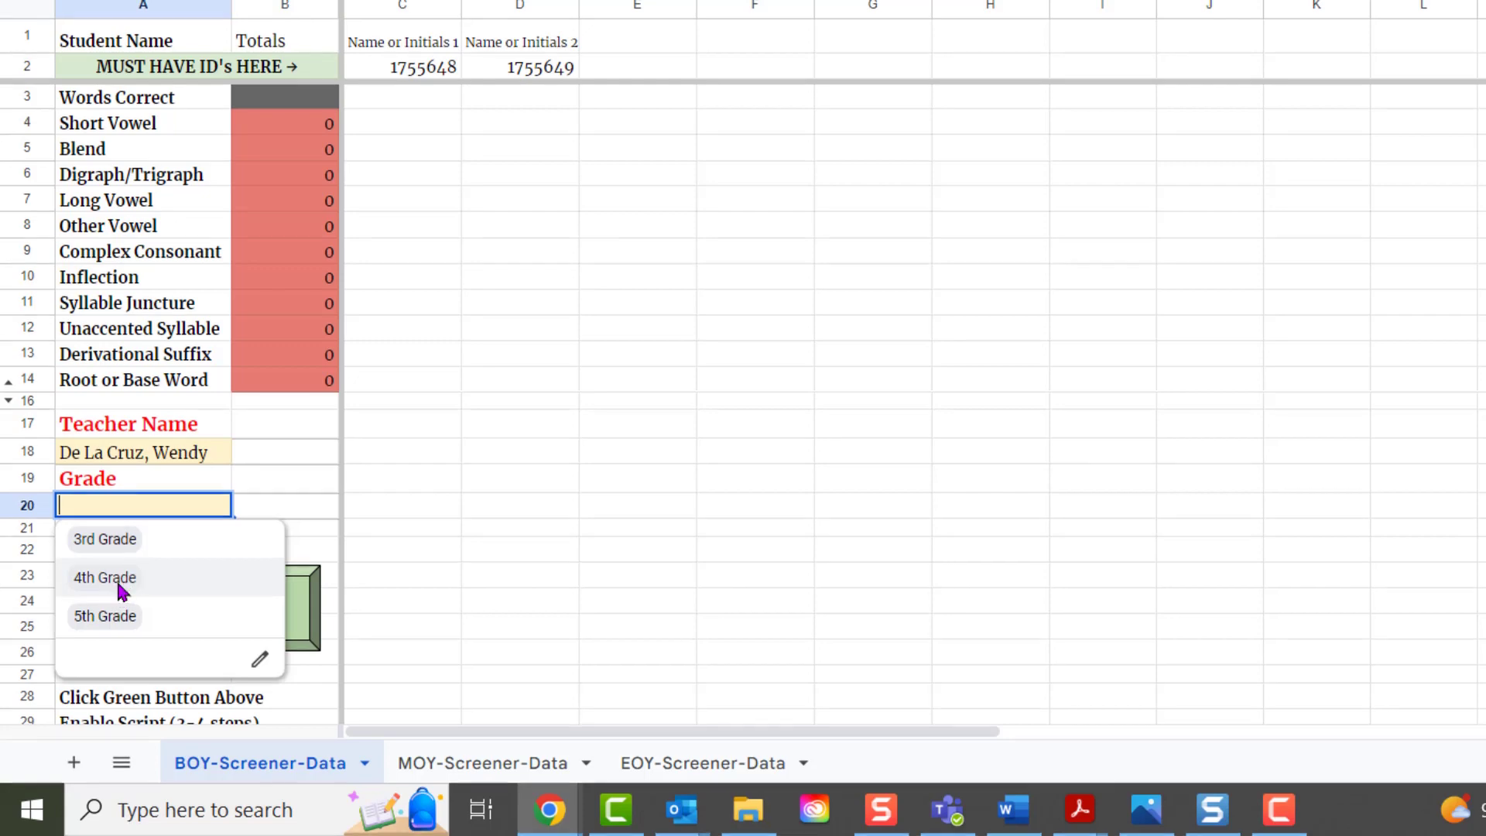
left_click(120, 583)
left_click(409, 42)
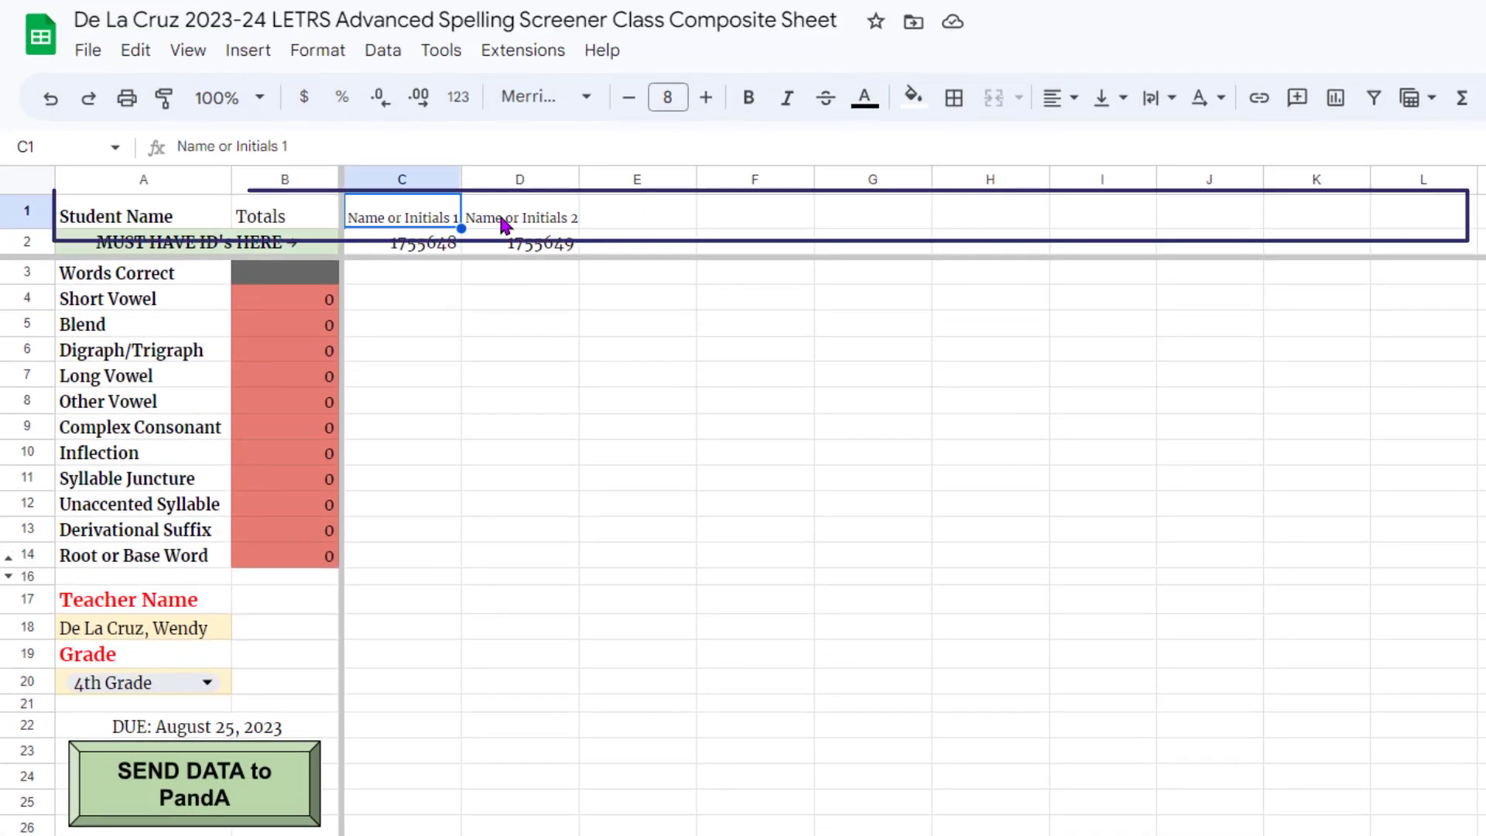
- Type the three students' names into C1, D1 and E1
type("Rhozine")
key("Tab")
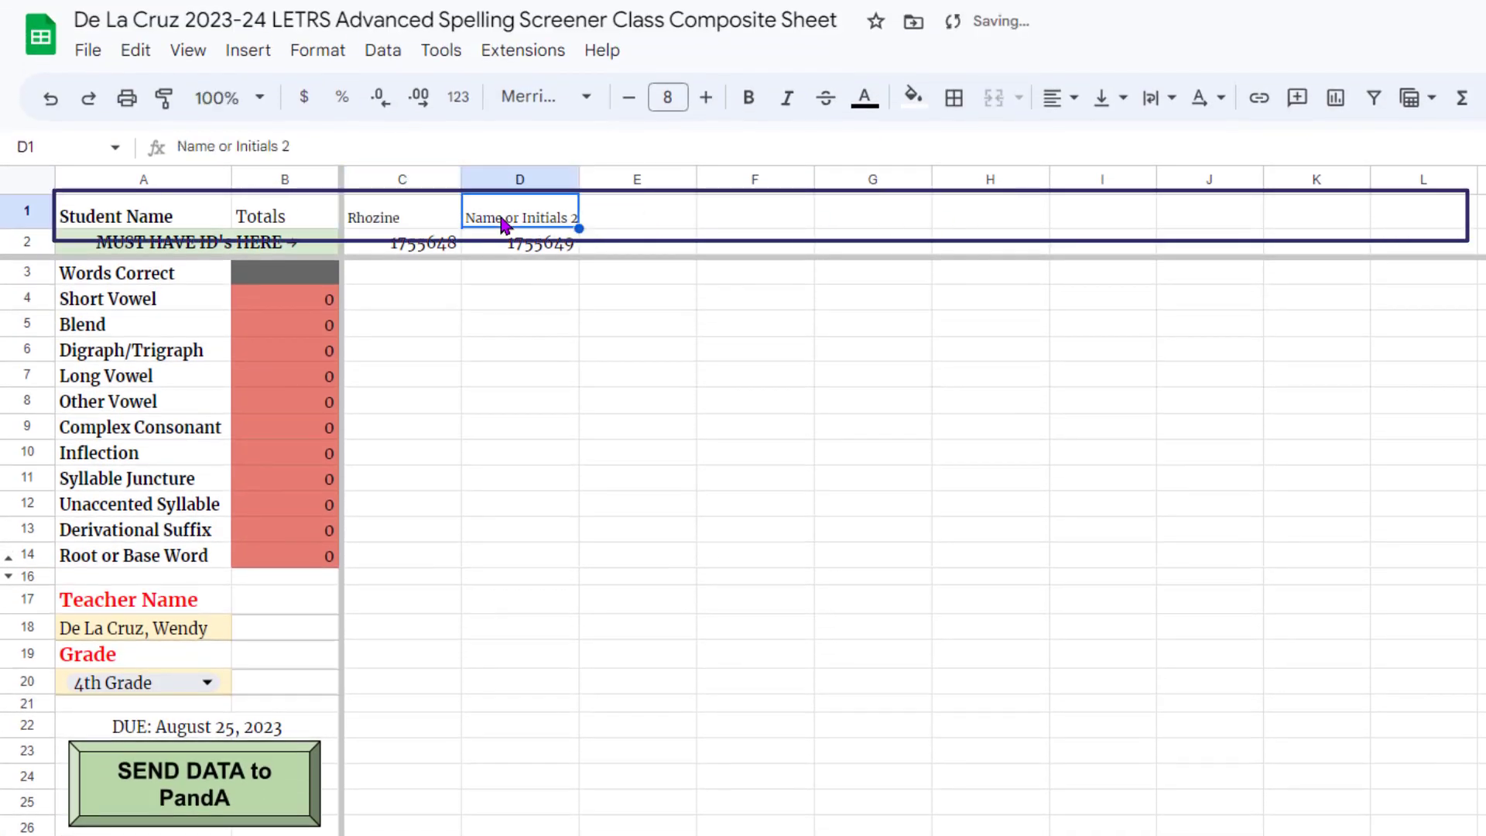
type("LD")
key("Tab")
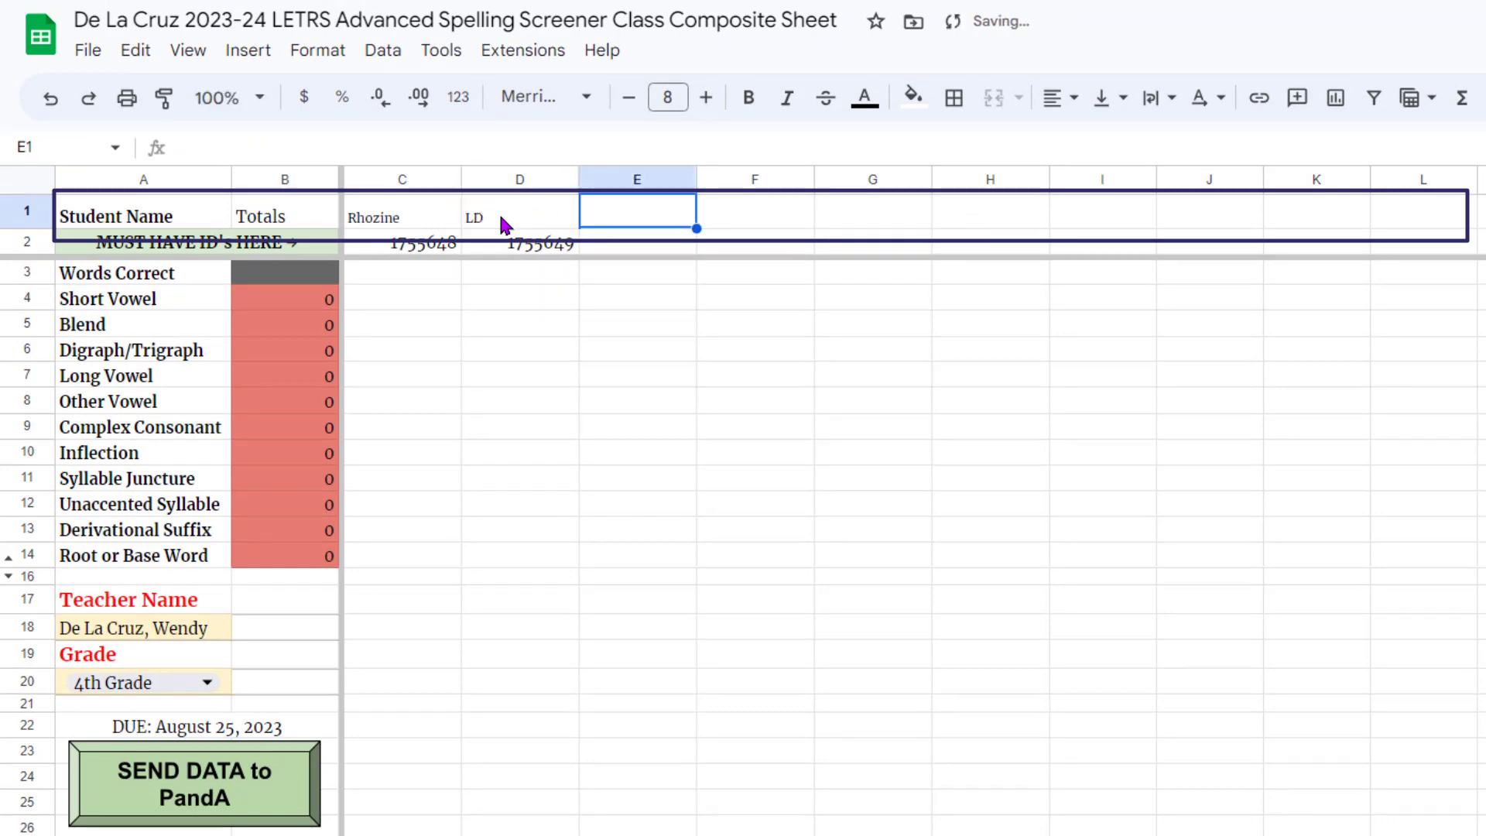
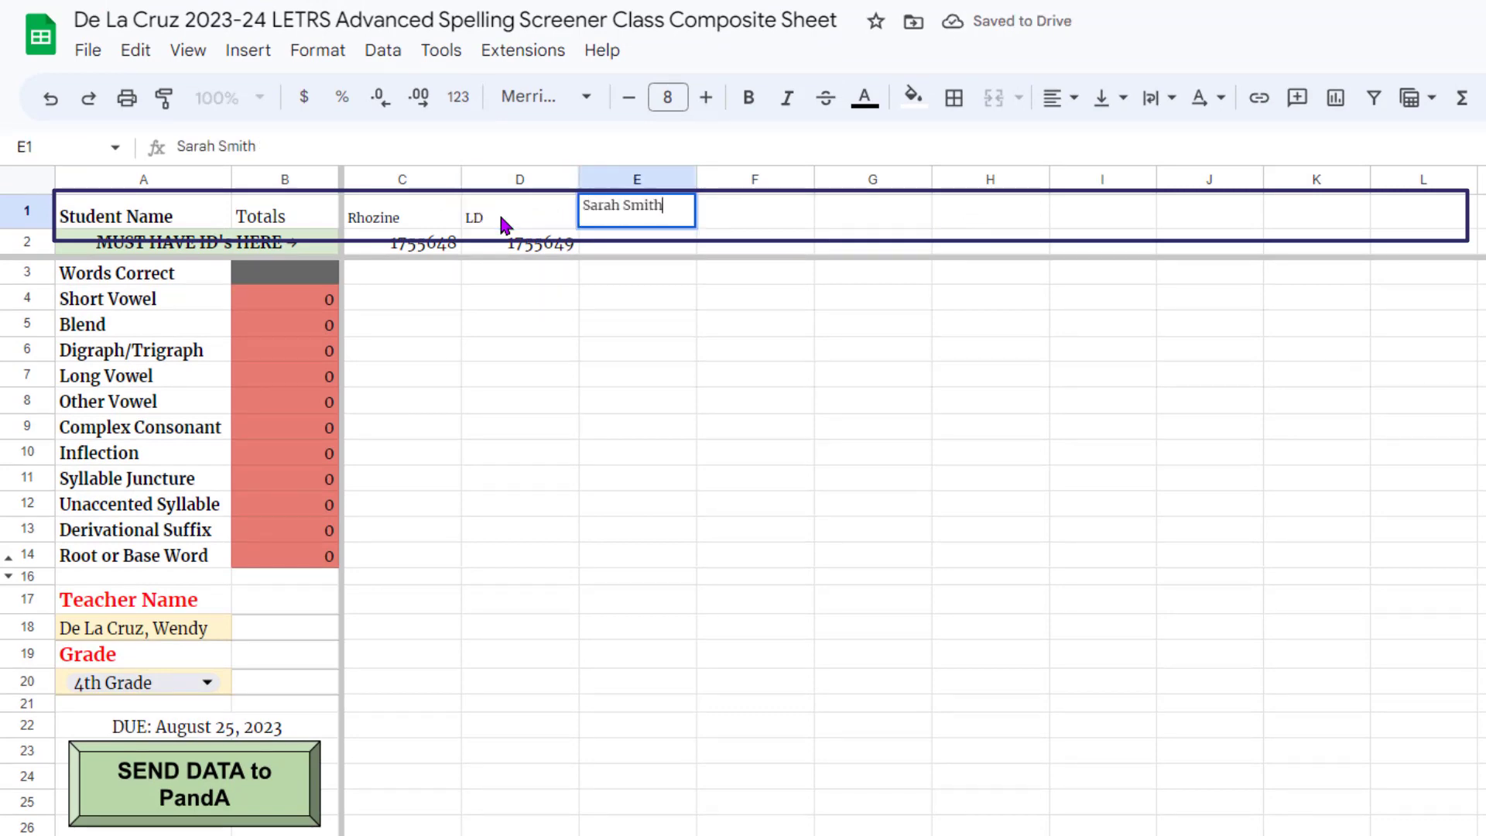
key("Tab")
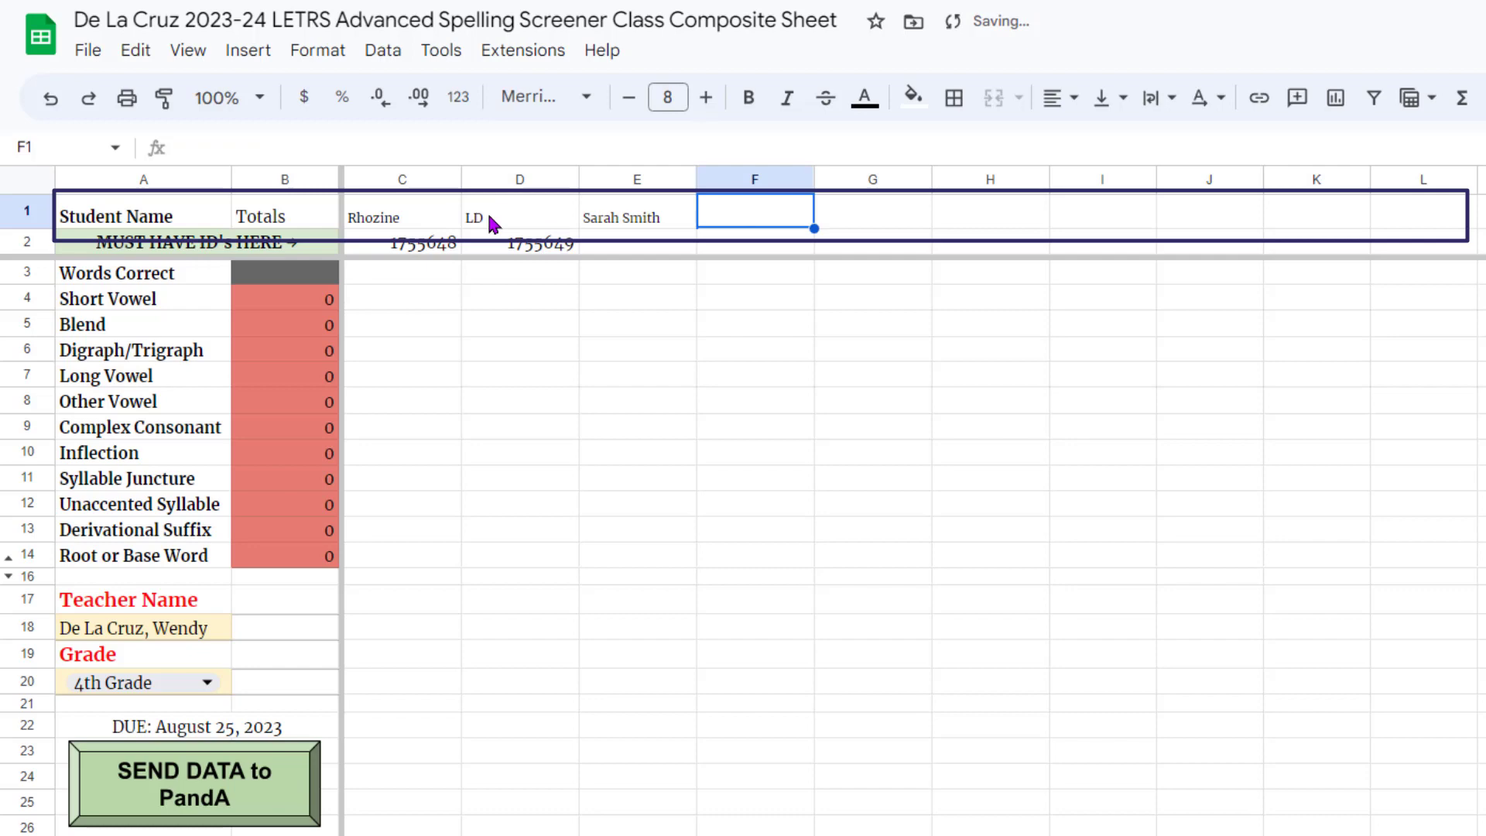
- Enter each student's ID number in C2, D2 and E2
left_click(417, 243)
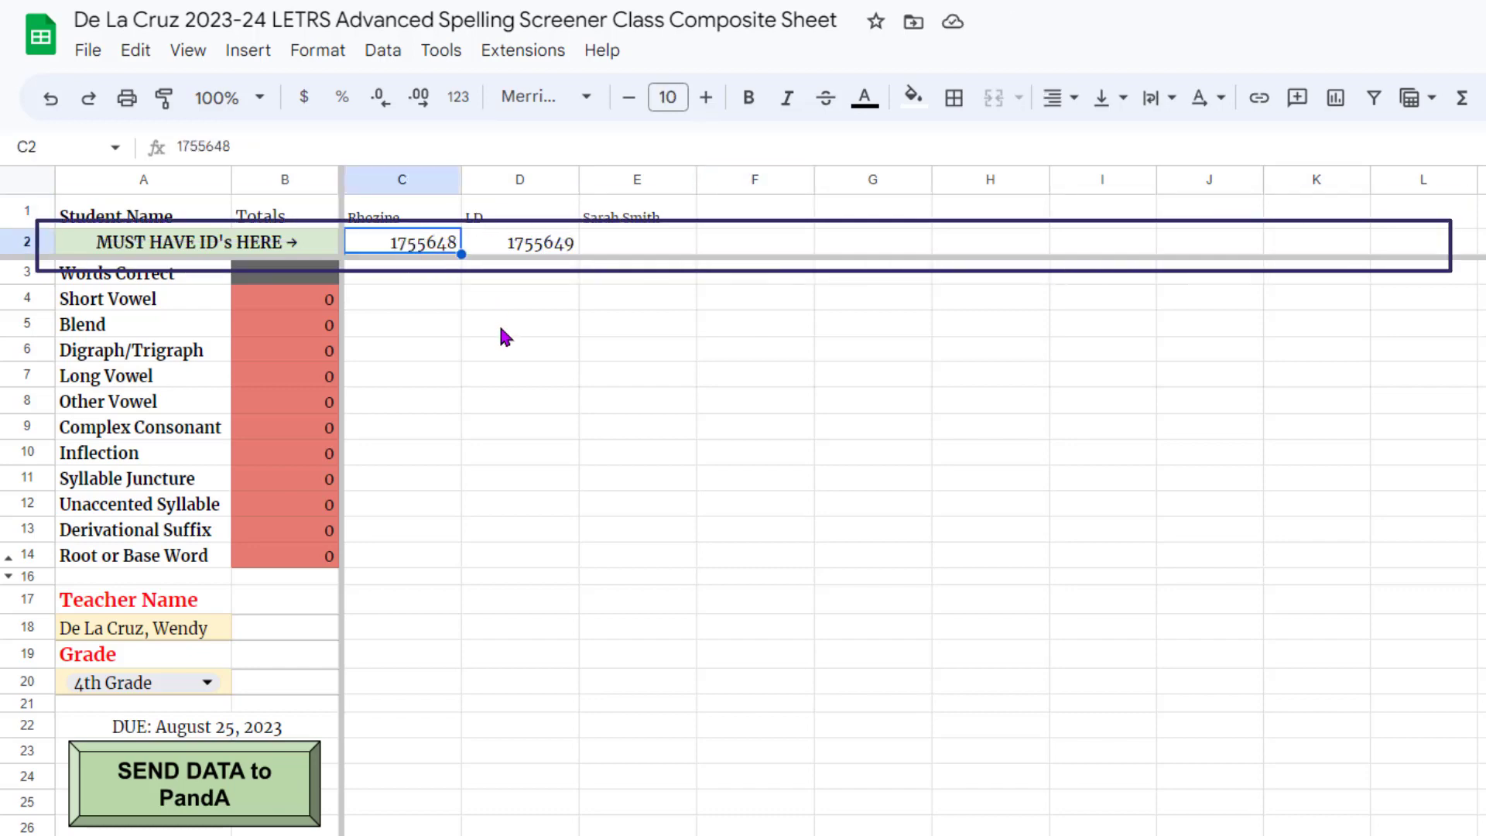
key("Tab")
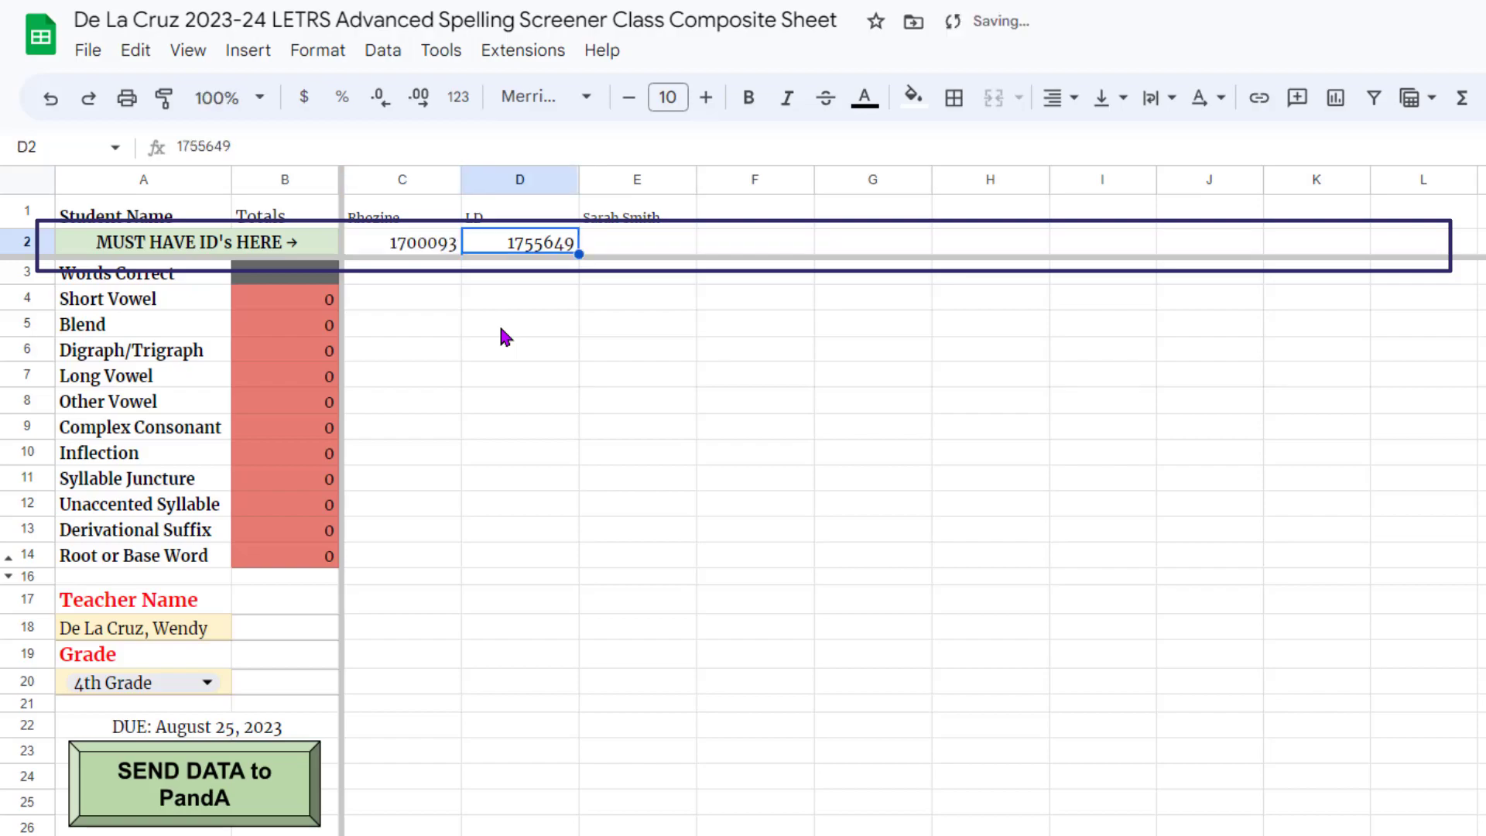
key("Tab")
key("Return")
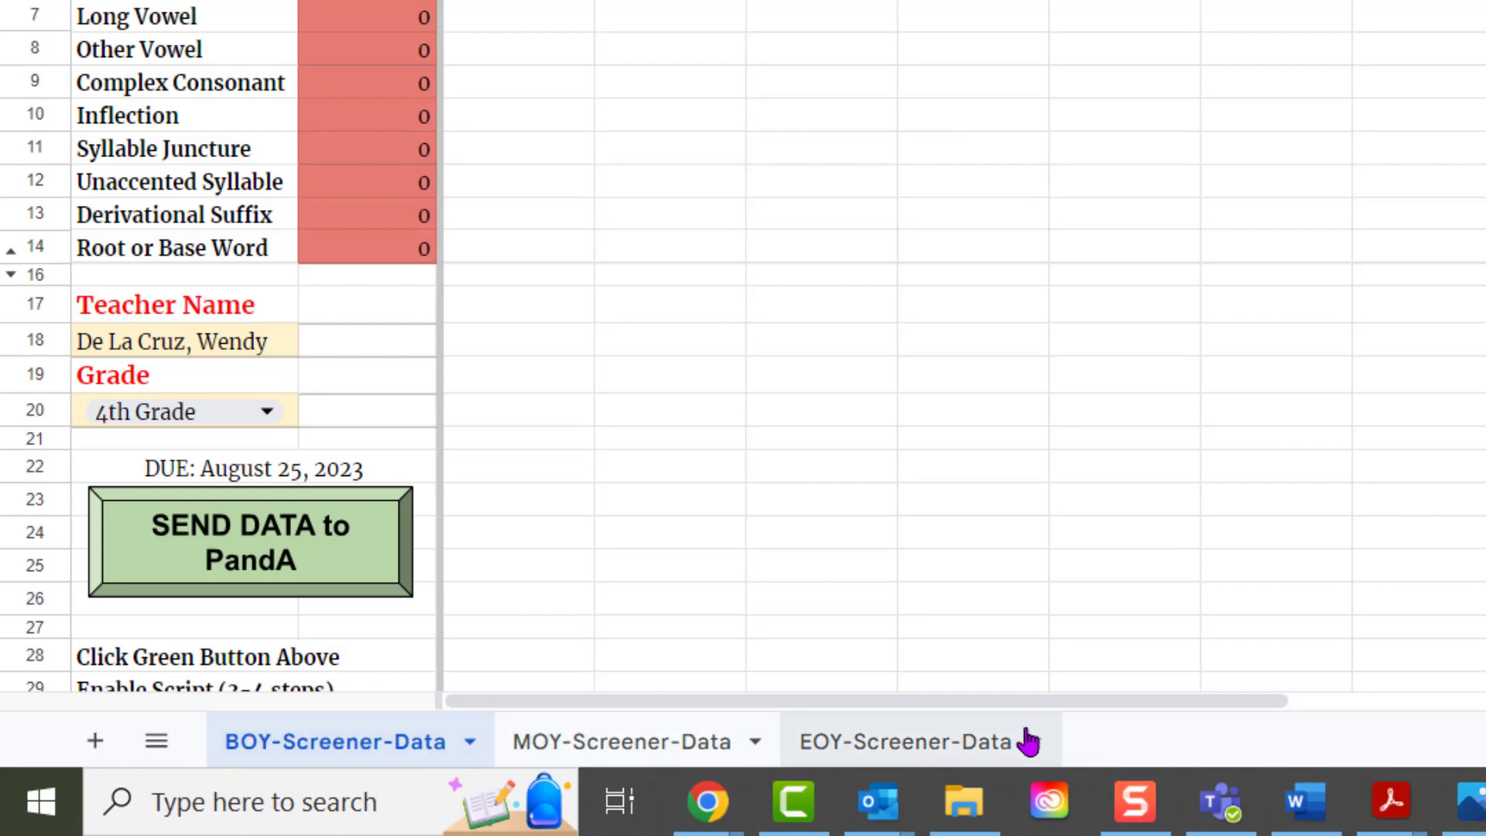
scroll(189, 471, "down", 4)
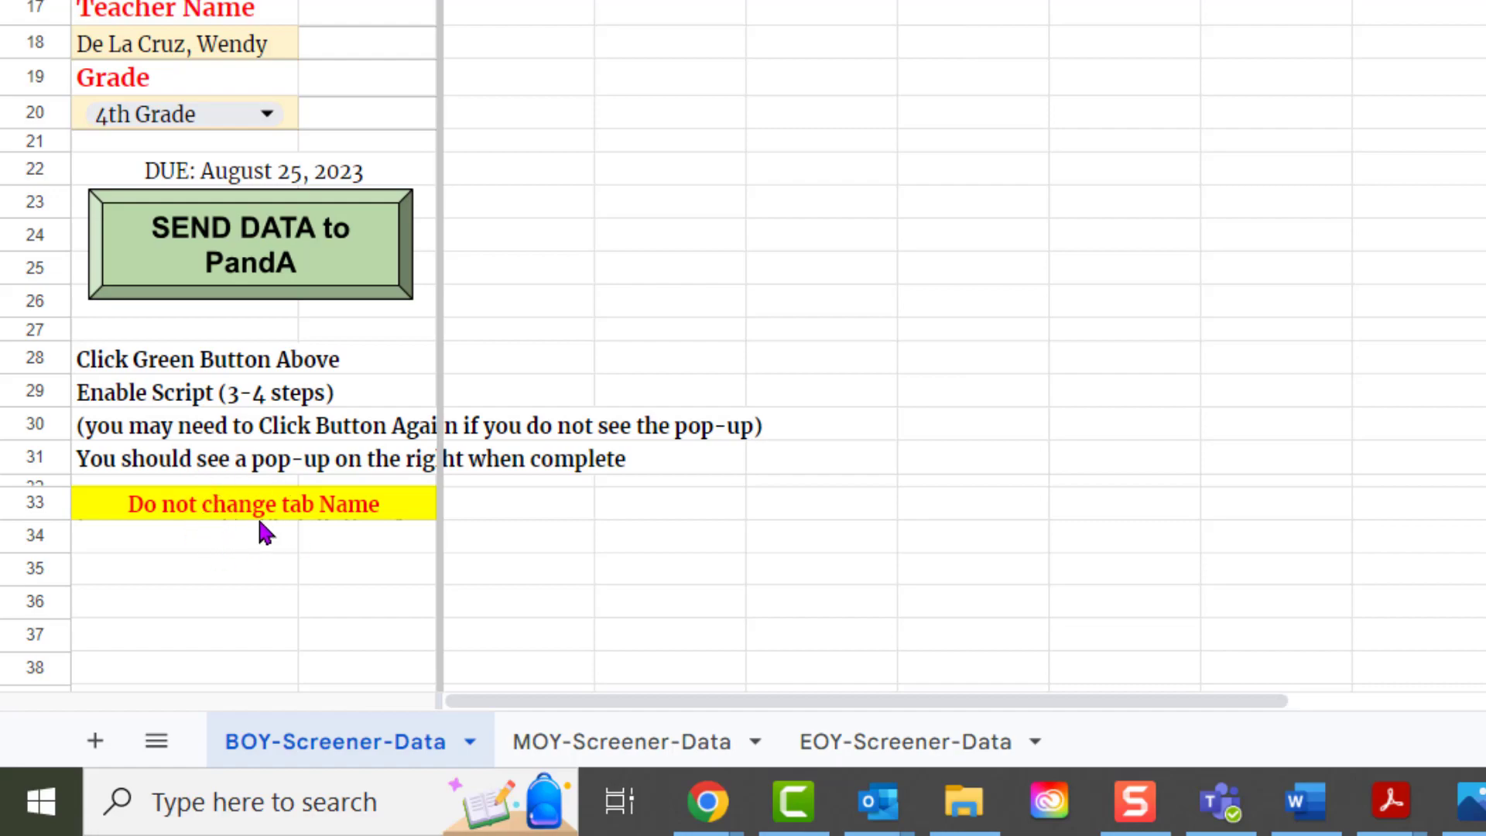
scroll(264, 531, "up", 4)
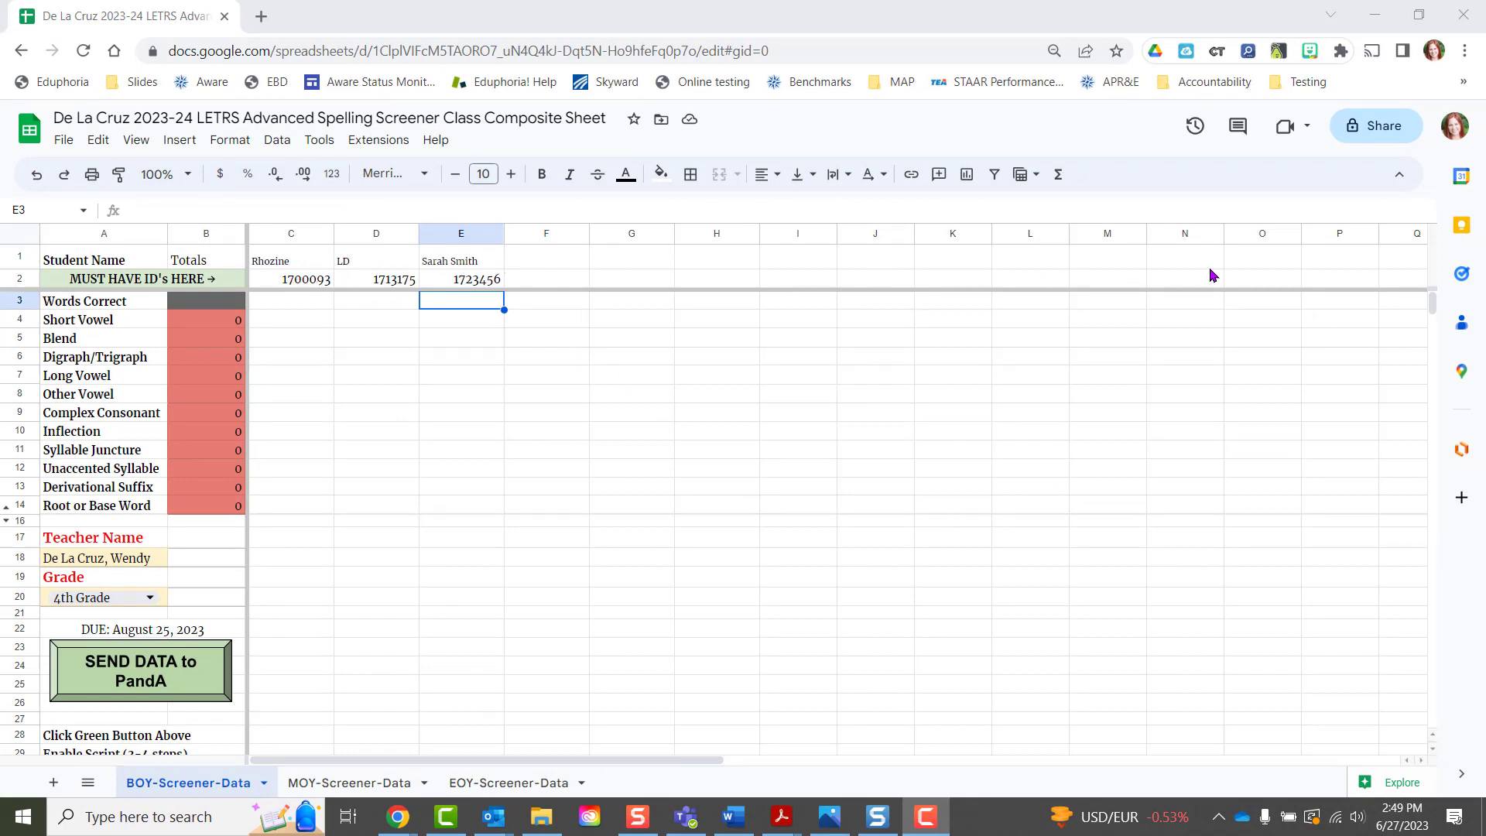
left_click_drag(714, 756, 630, 750)
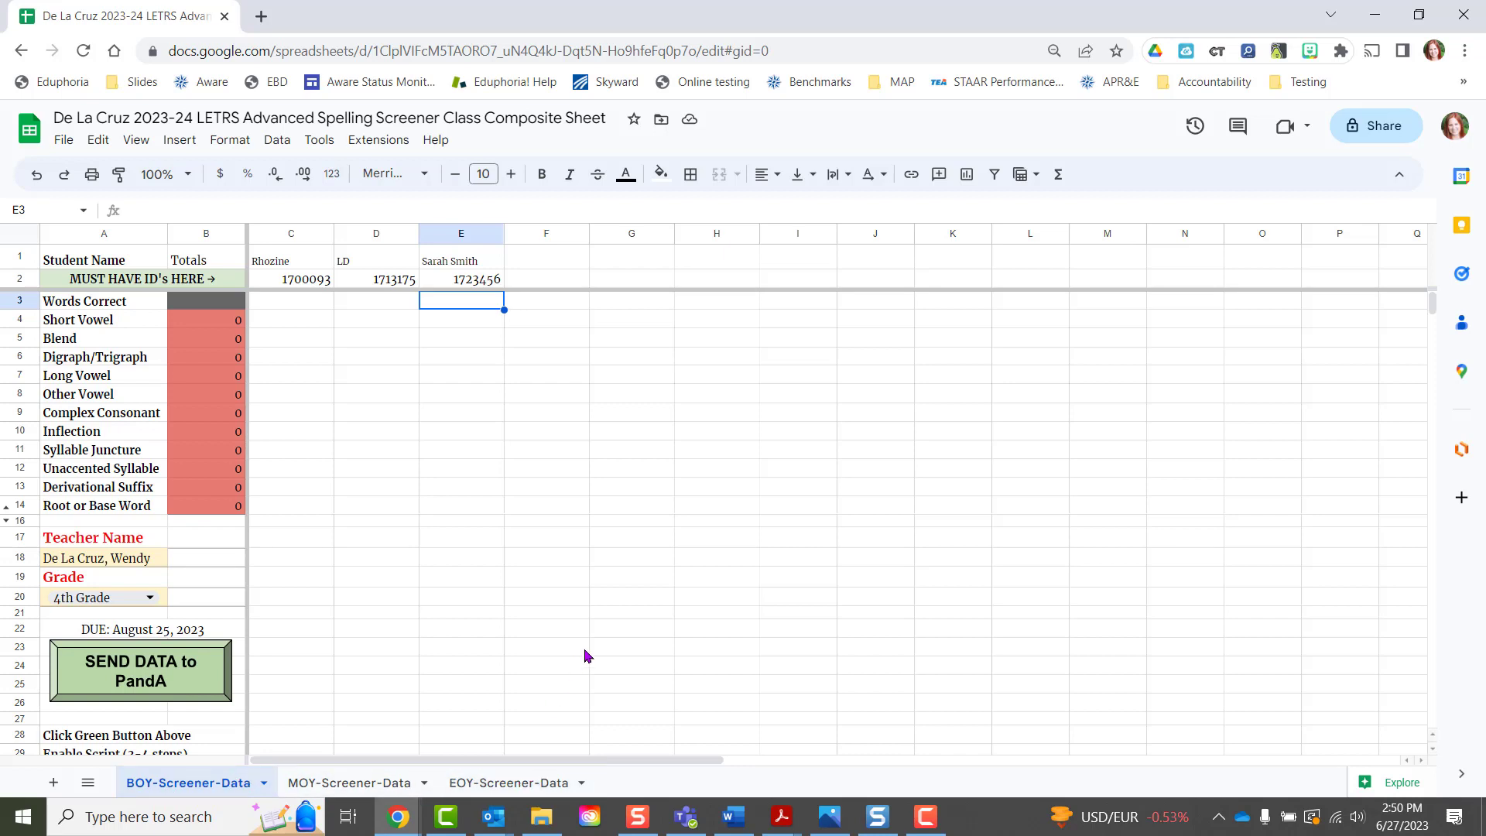
- Enter the first student's feature scores 4, 3, 2, 5, 1, 1, 1, 1, 1, 1, 1 down column C from C4
key("F10")
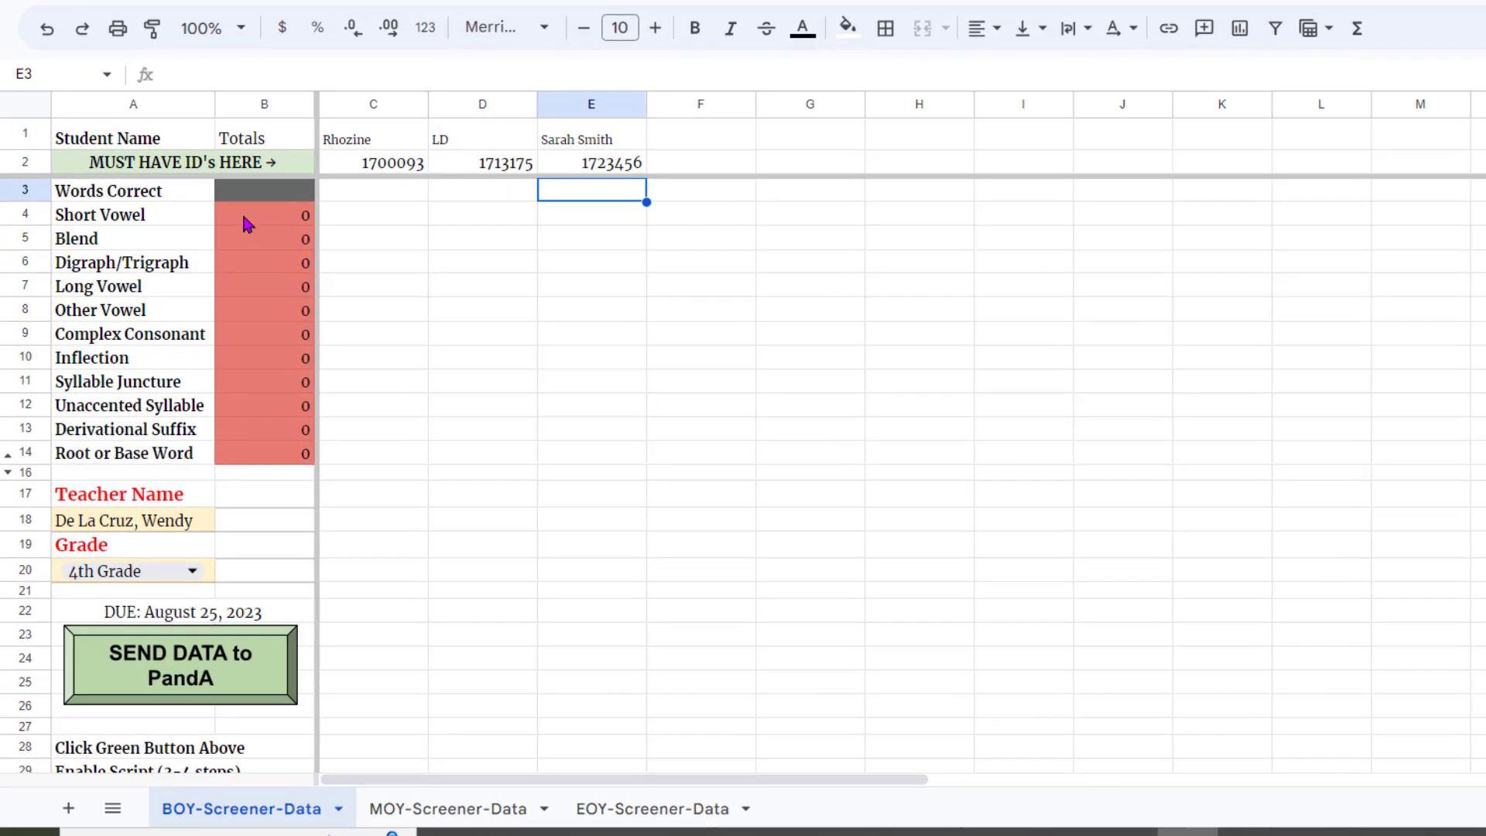
left_click(305, 319)
type("4")
key("Return")
type("3")
key("Return")
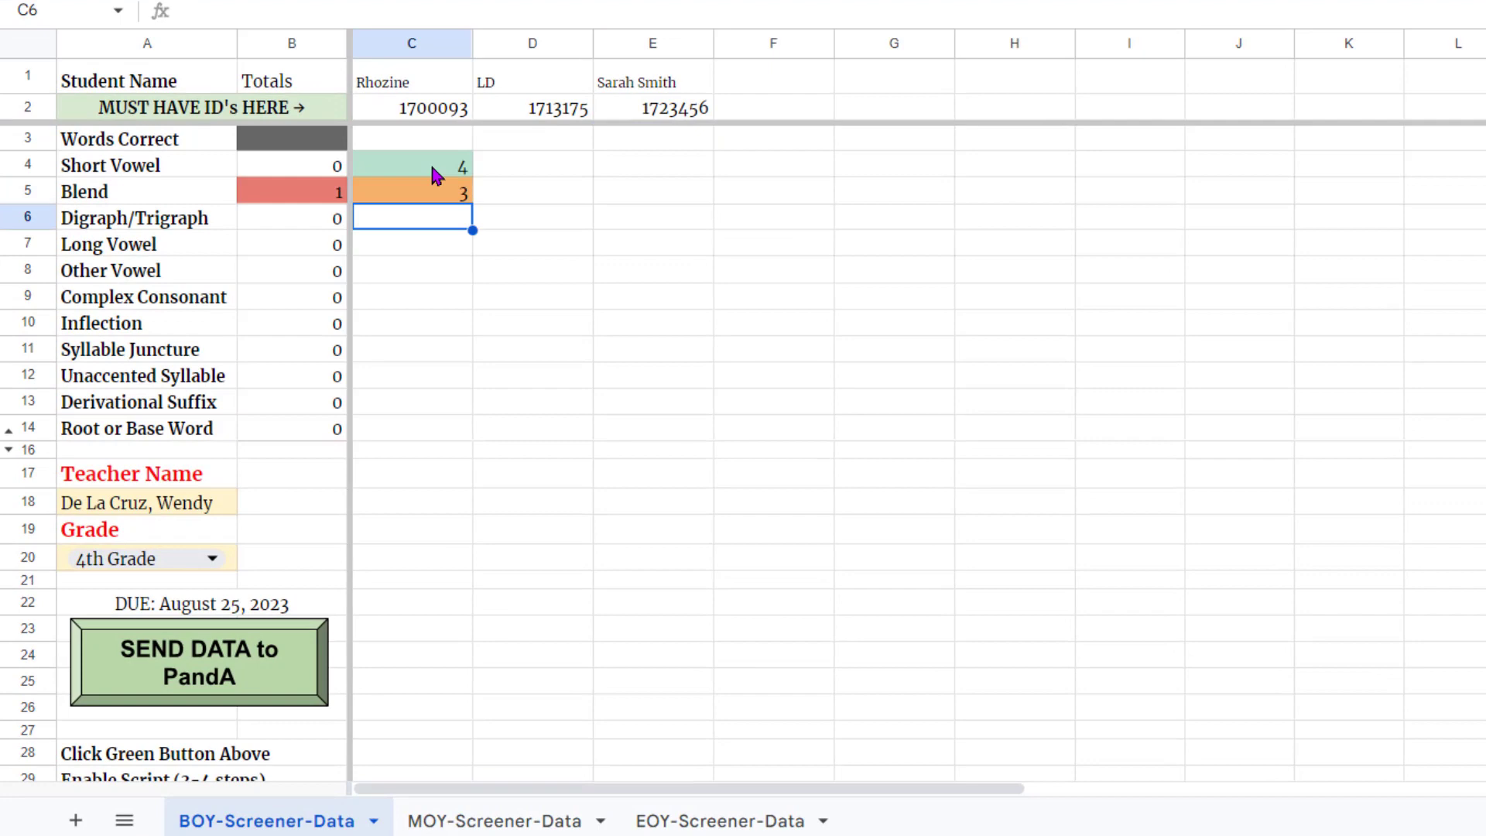
type("2")
key("Return")
type("5 1 1 1 1 1 1 ")
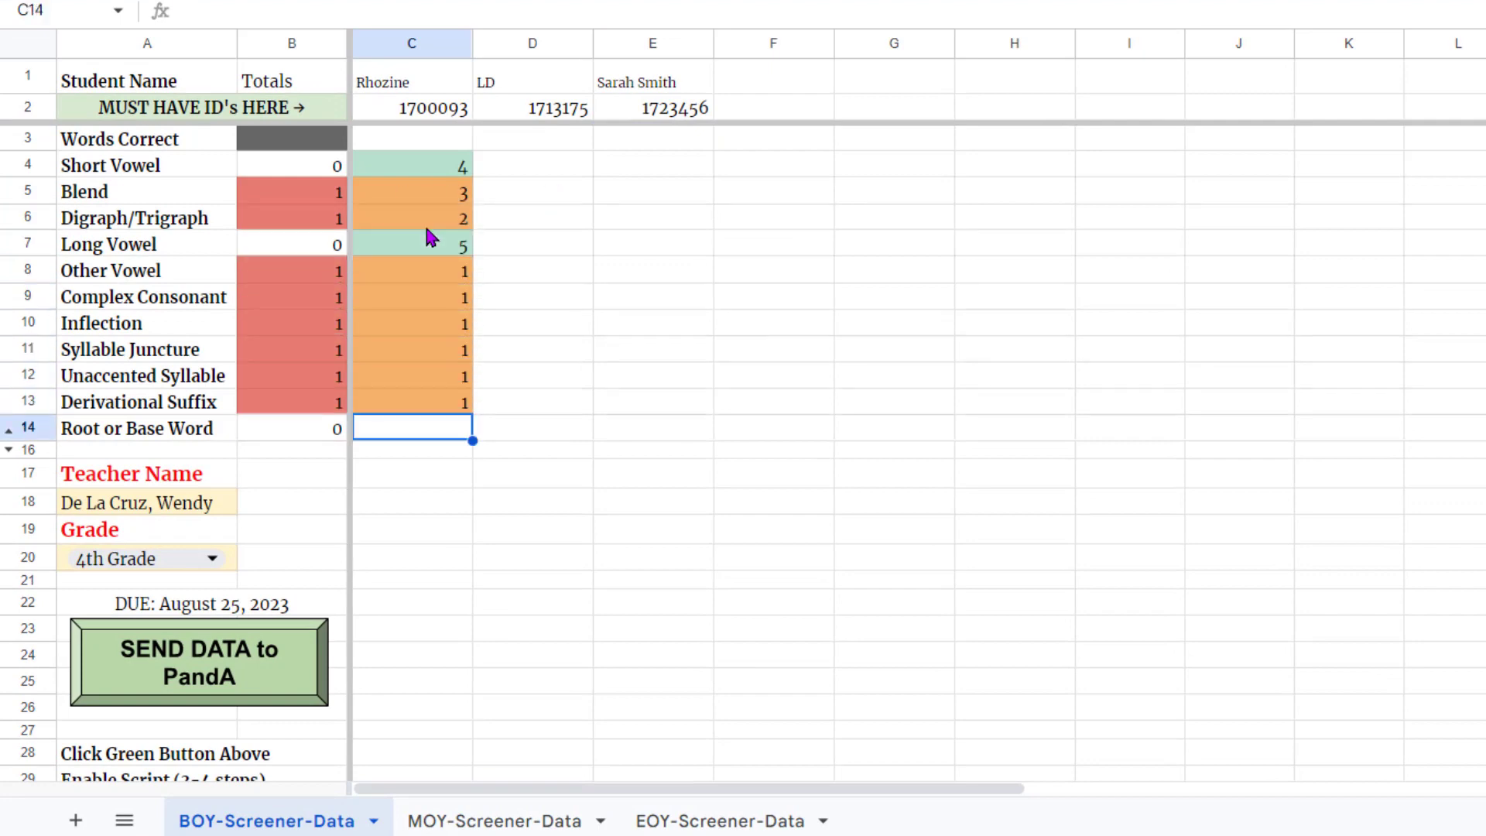
type("1")
- Put 4 Words Correct in C3, then enter the second student's scores 5, 3, 4, 5, 3... in column D
left_click(432, 141)
type("4")
key("Tab")
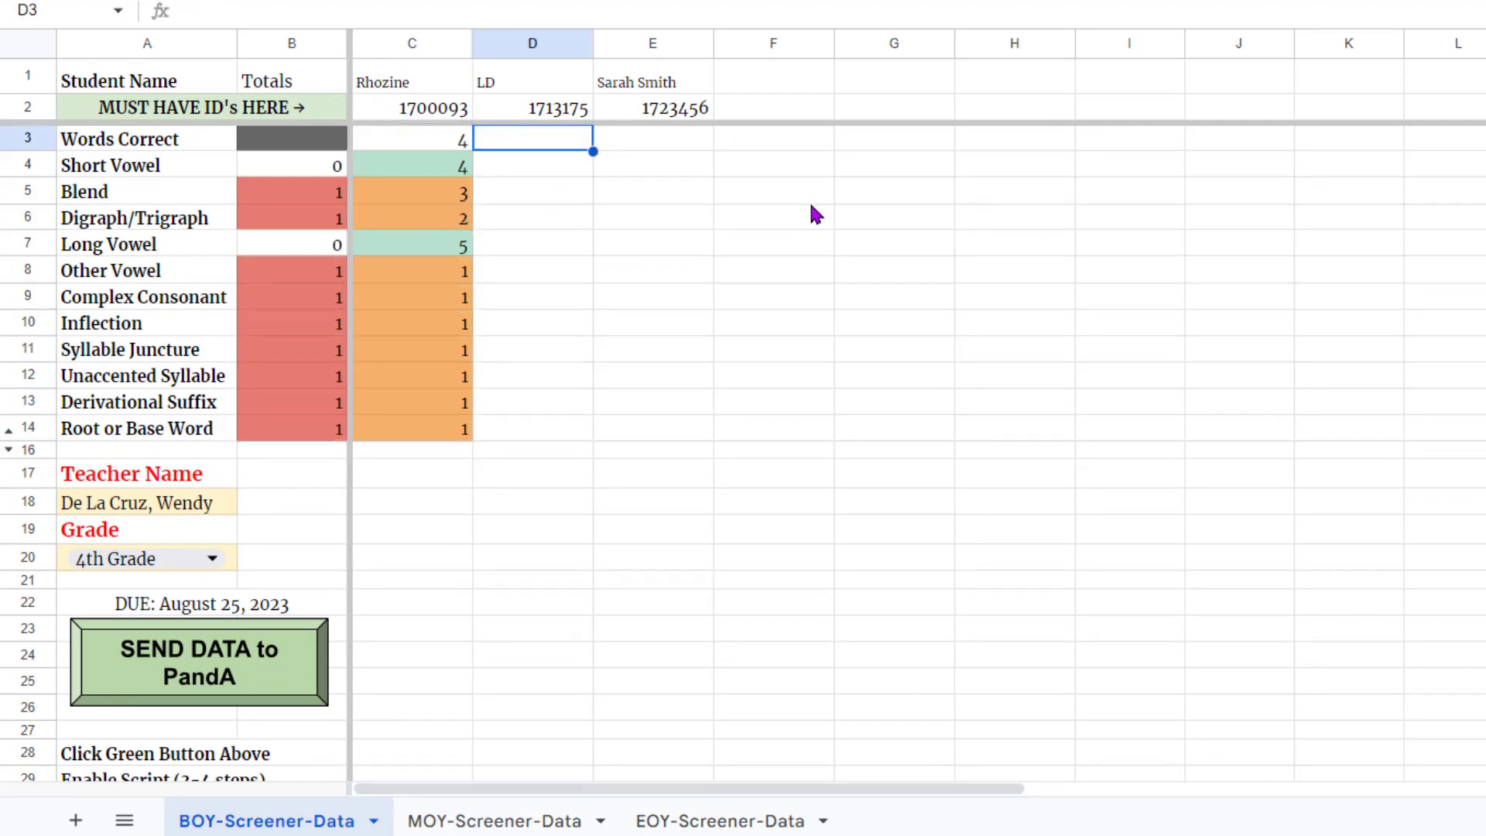
type("5 3 4 5 3 3 3 3 3 3")
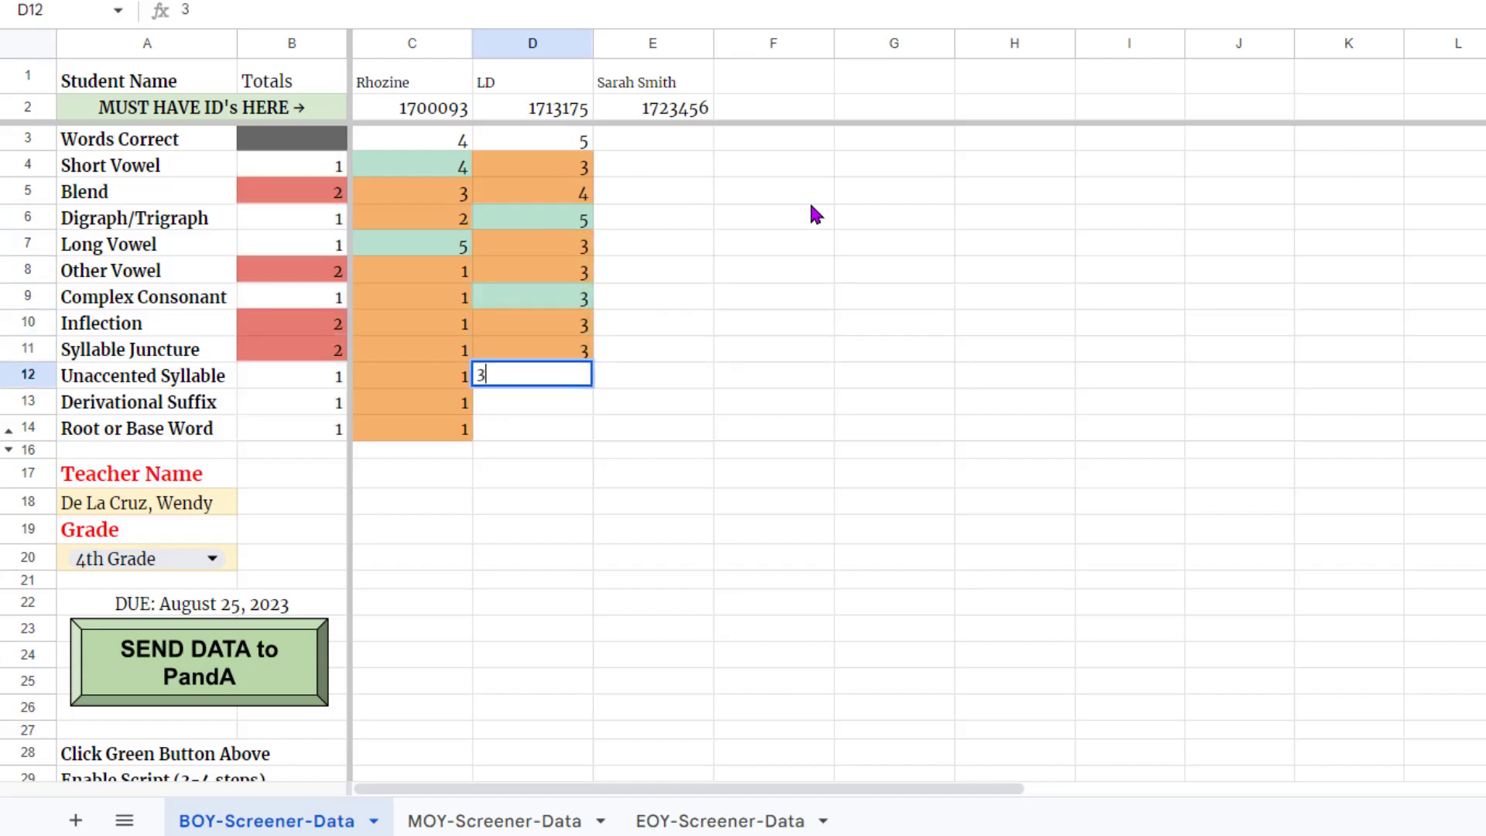
type(" 3 3")
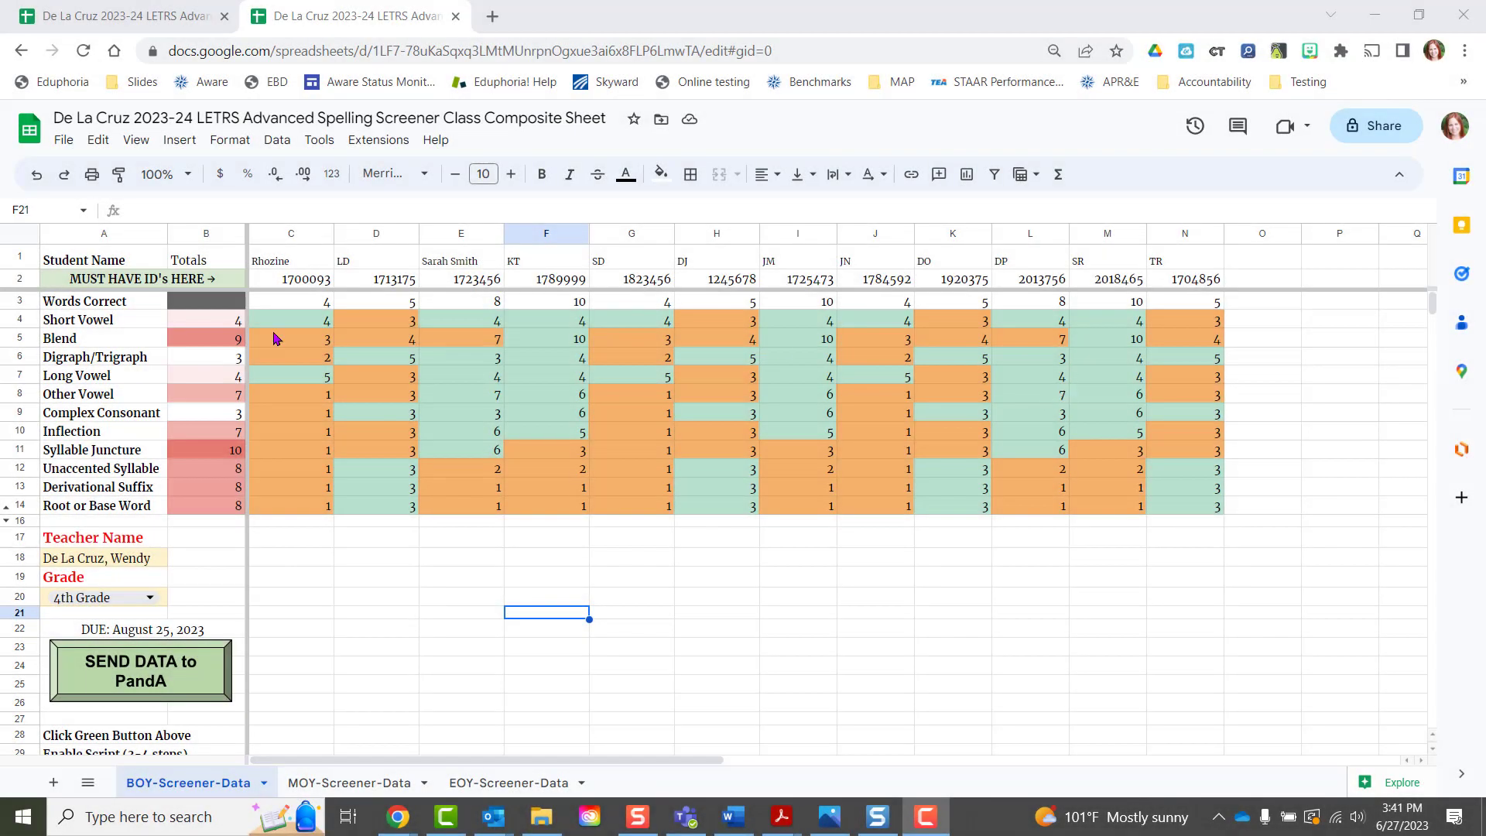
left_click(14, 278)
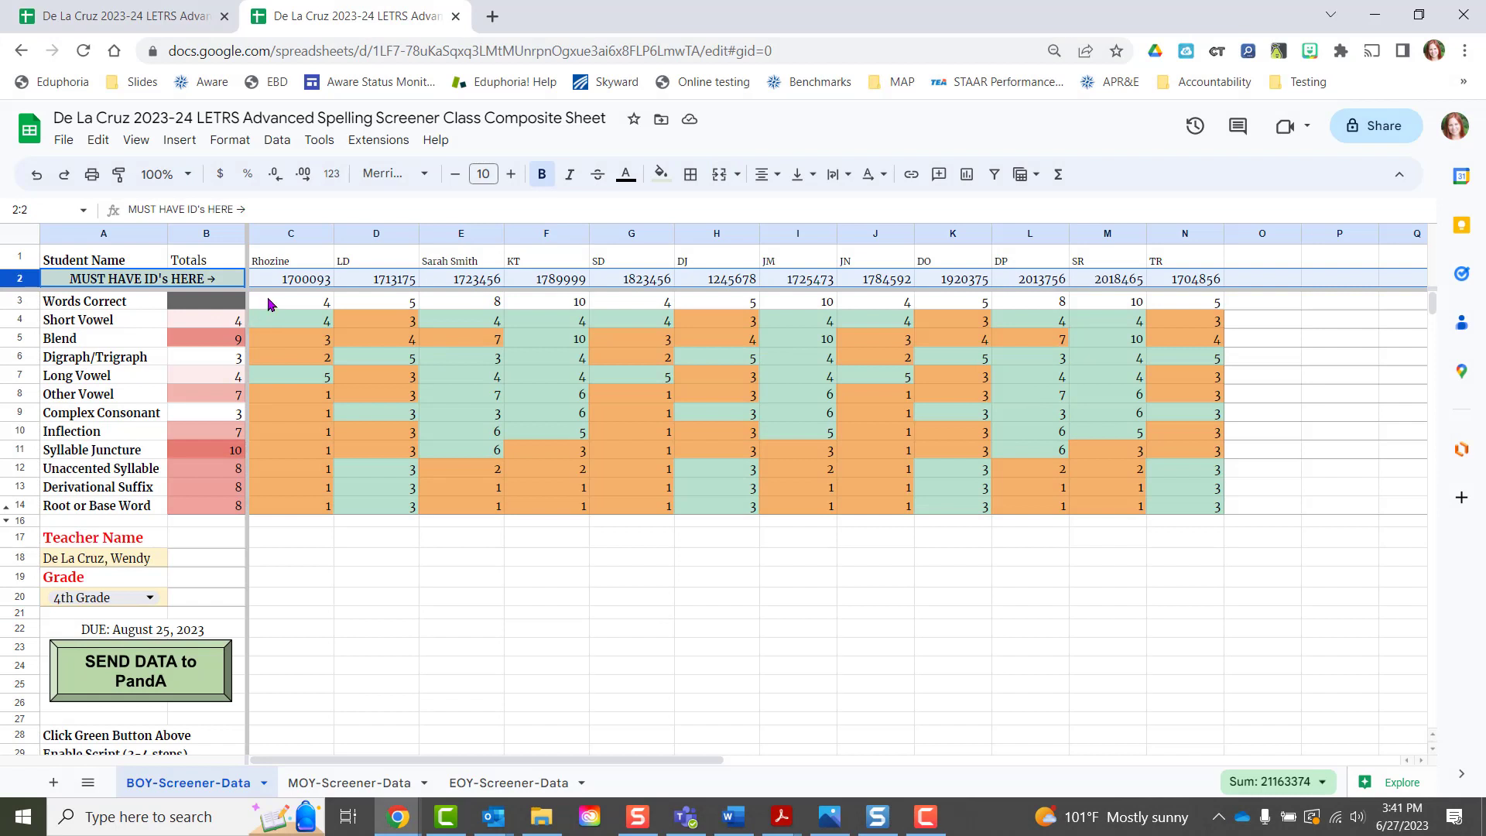
left_click_drag(272, 302, 1207, 512)
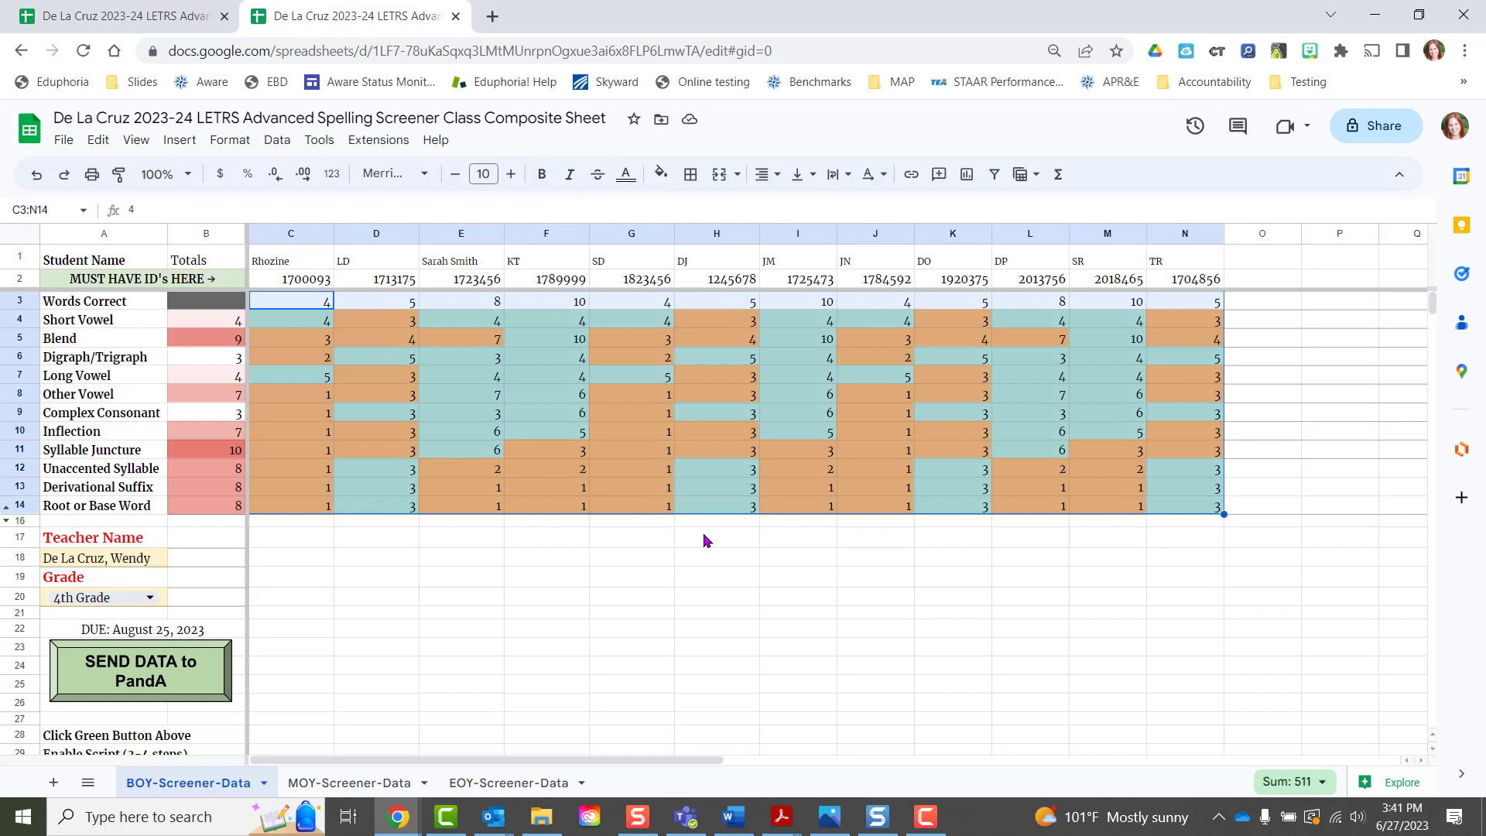
left_click(686, 602)
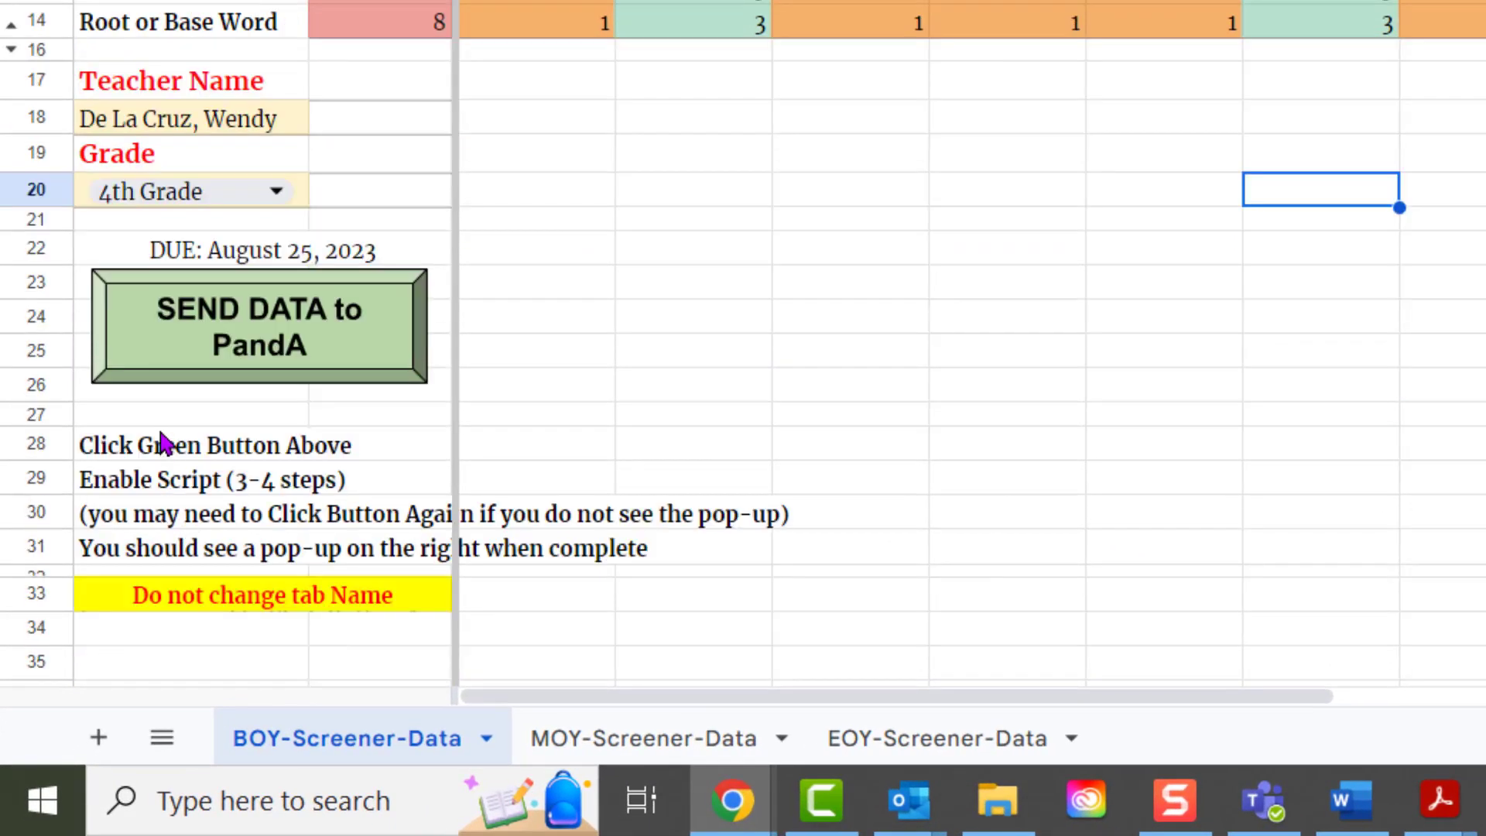
left_click_drag(163, 441, 167, 550)
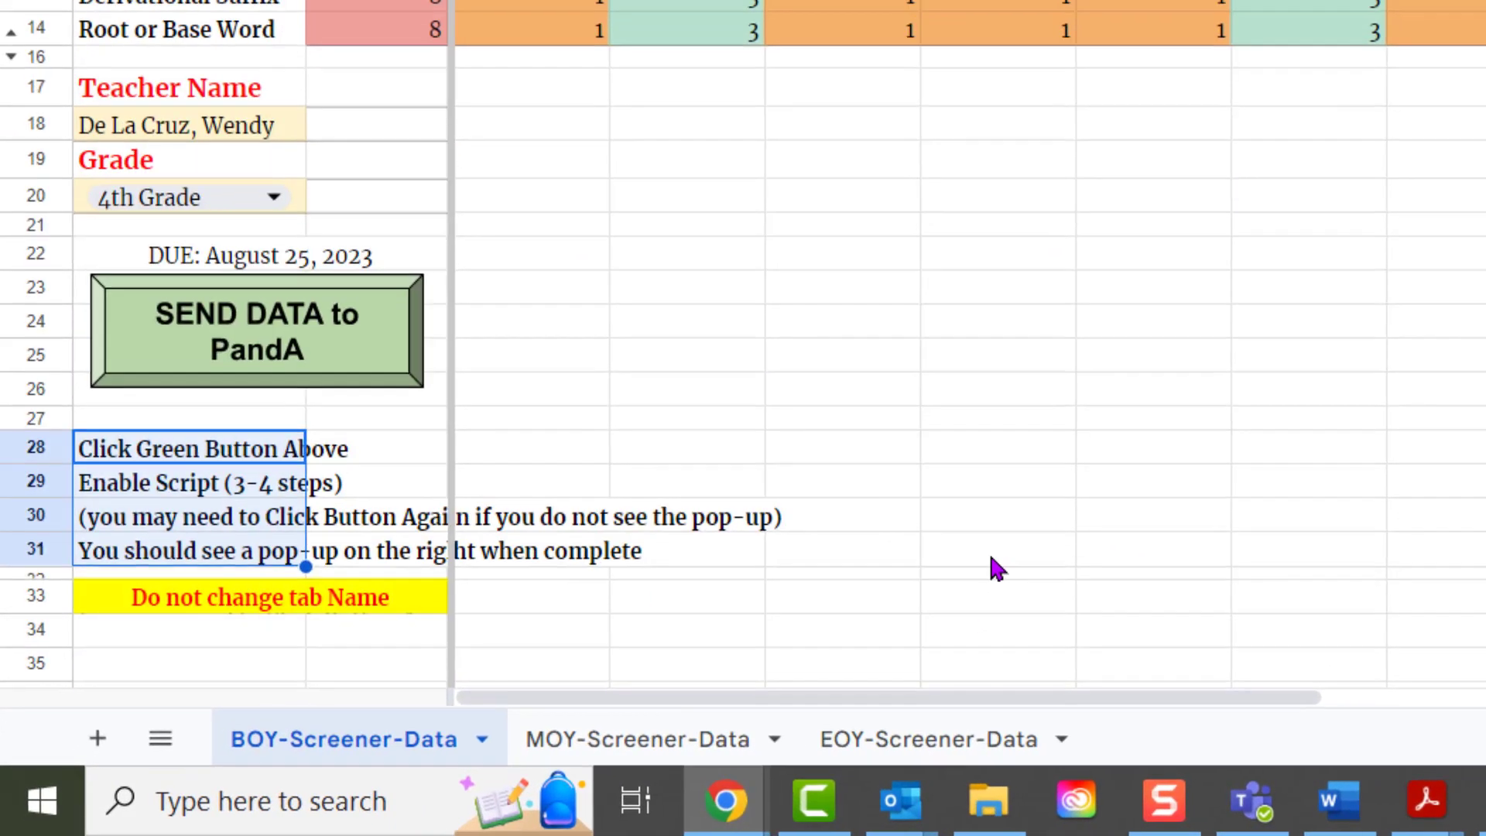
left_click(995, 551)
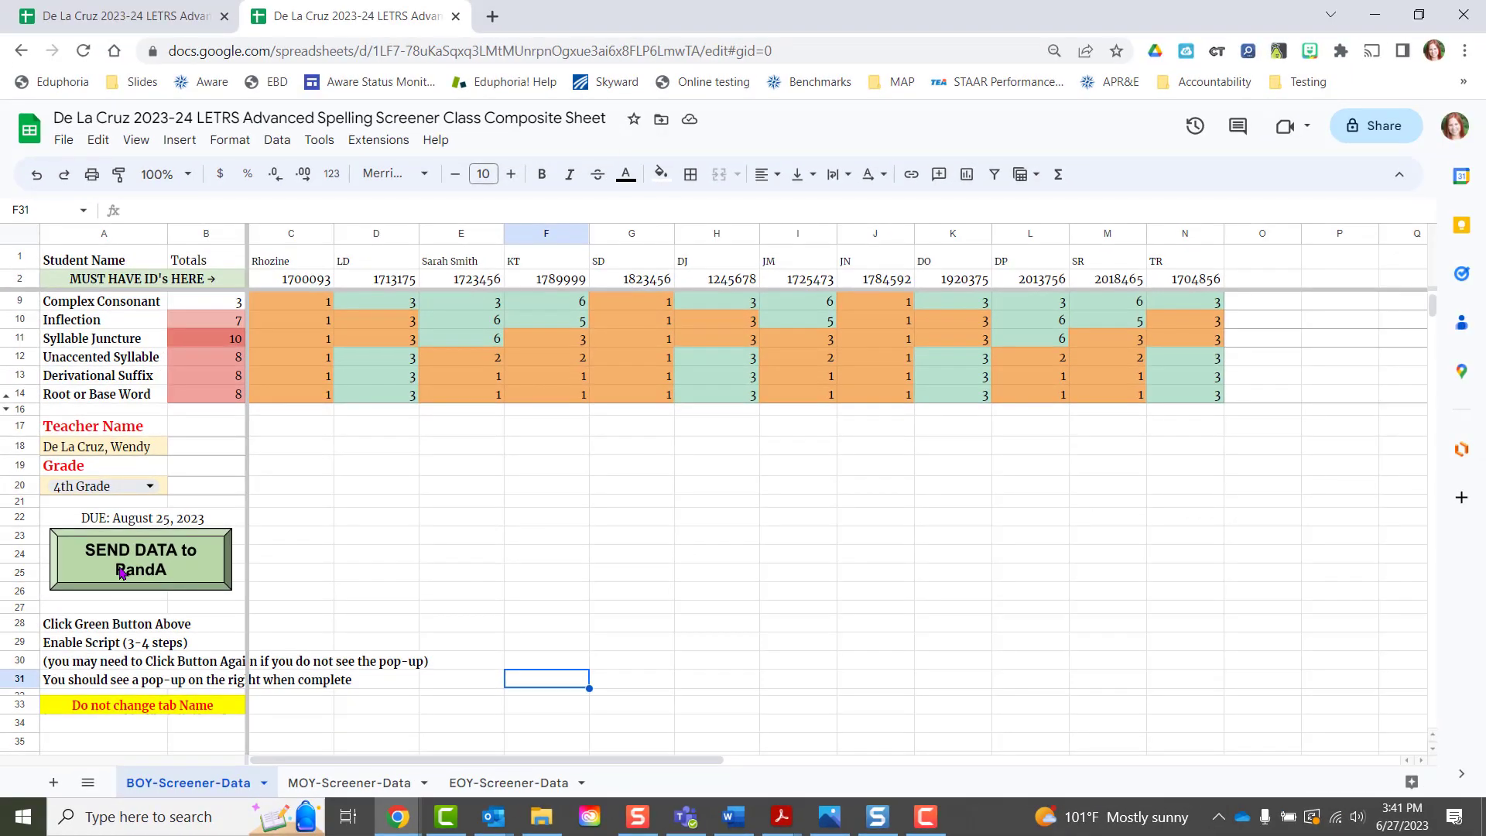
- Authorize the sendemail script via SEND DATA to PandA, choosing the teacher's Google account and allowing access
left_click(121, 573)
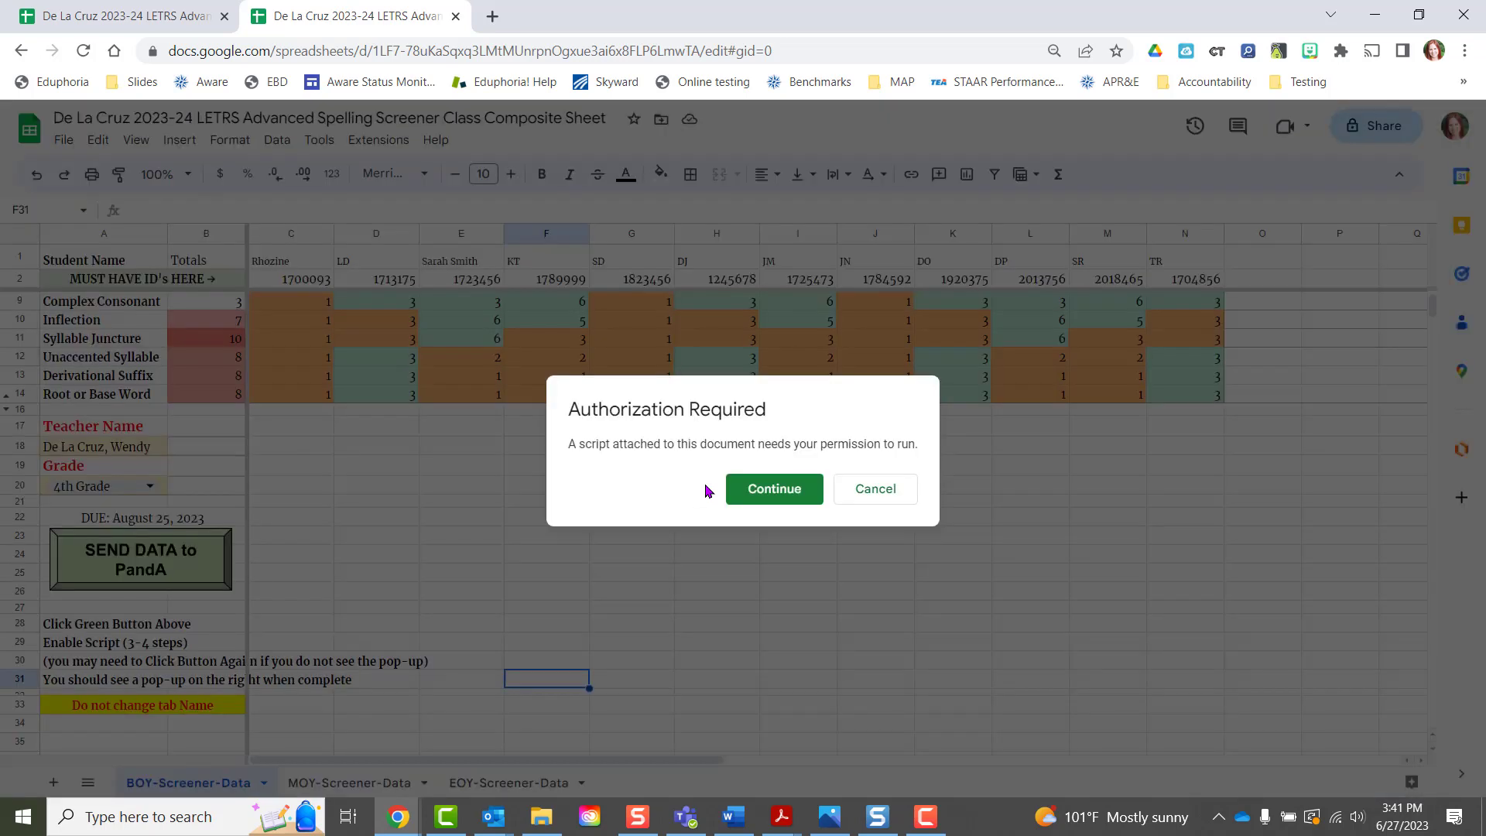
left_click(771, 490)
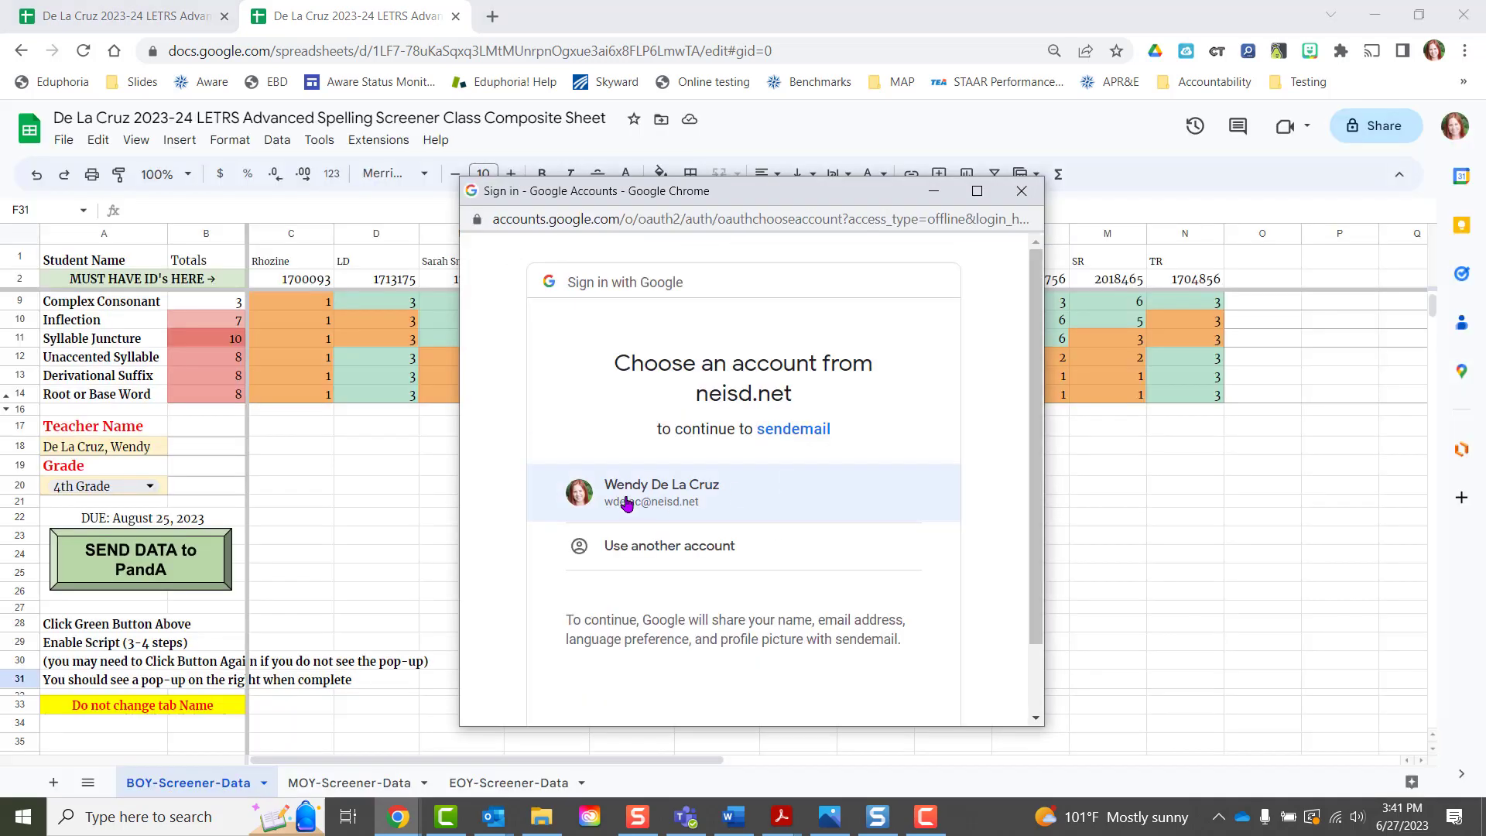
left_click(692, 503)
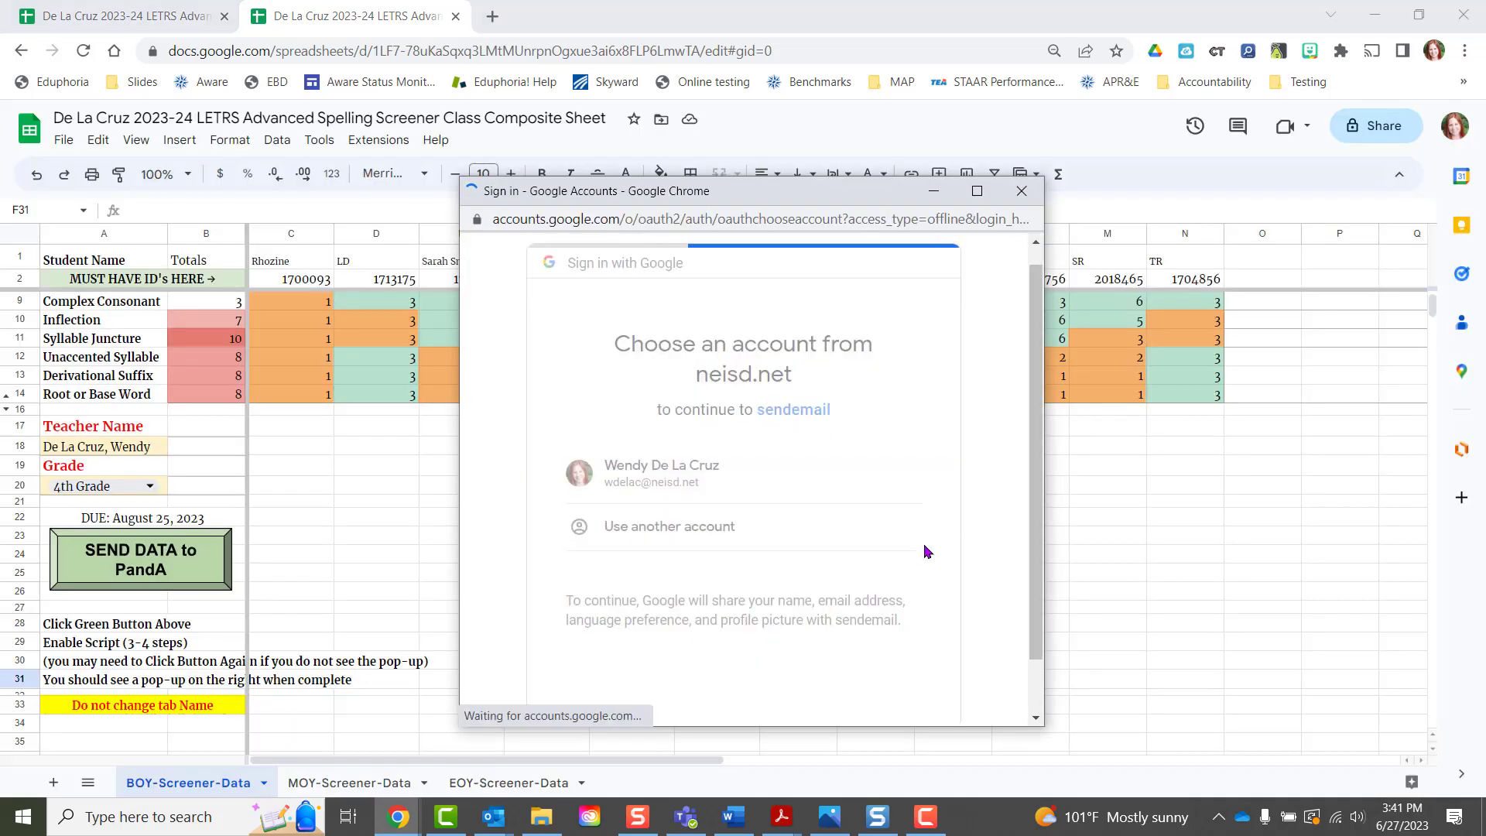
scroll(929, 544, "down", 2)
scroll(929, 544, "down", 2)
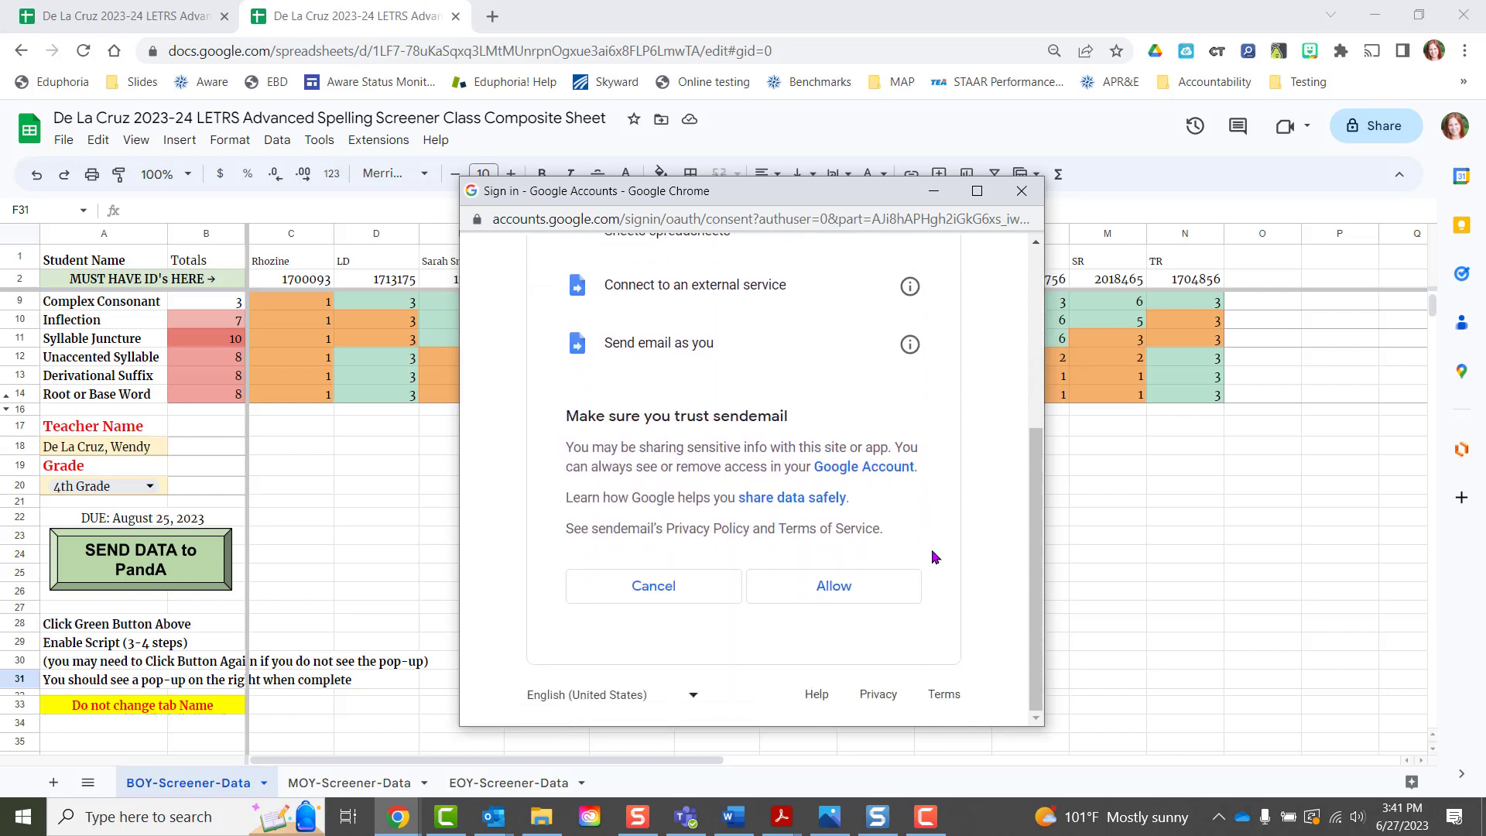
left_click(840, 593)
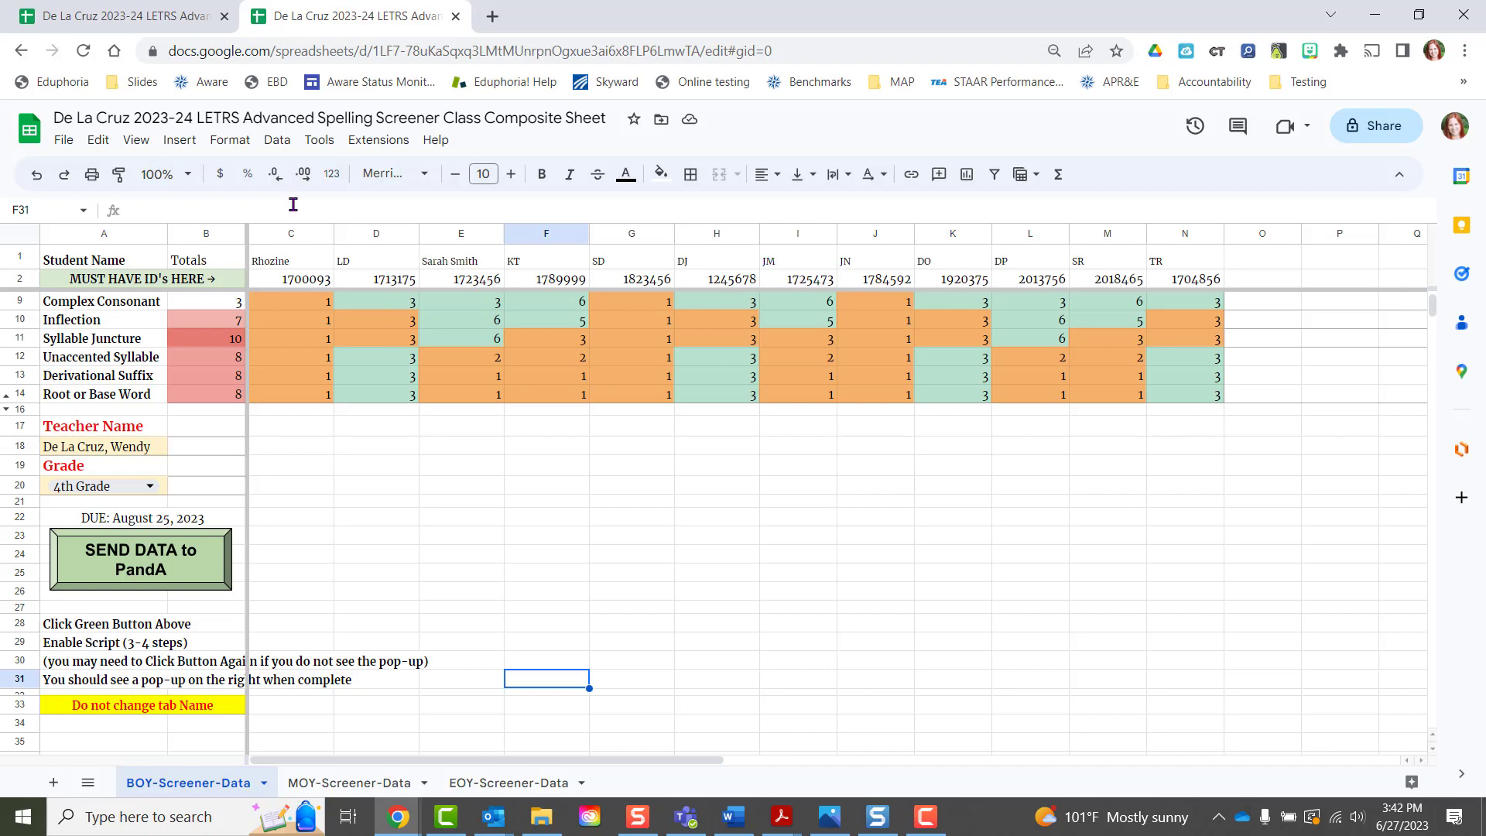
- Check the row 30 instruction note, then run SEND DATA to PandA again to get the confirmation
scroll(488, 585, "up", 2)
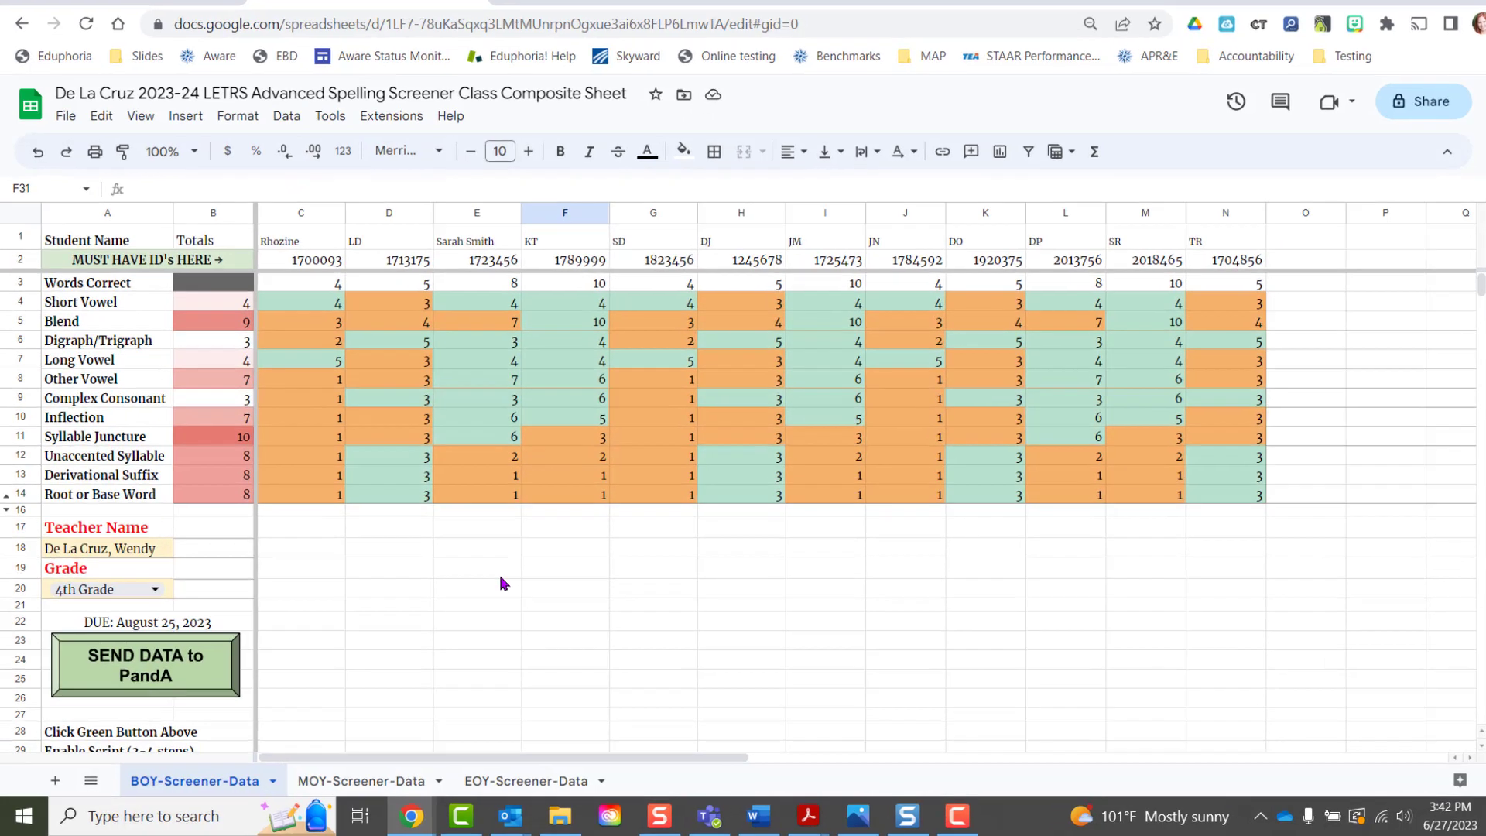
scroll(505, 583, "down", 2)
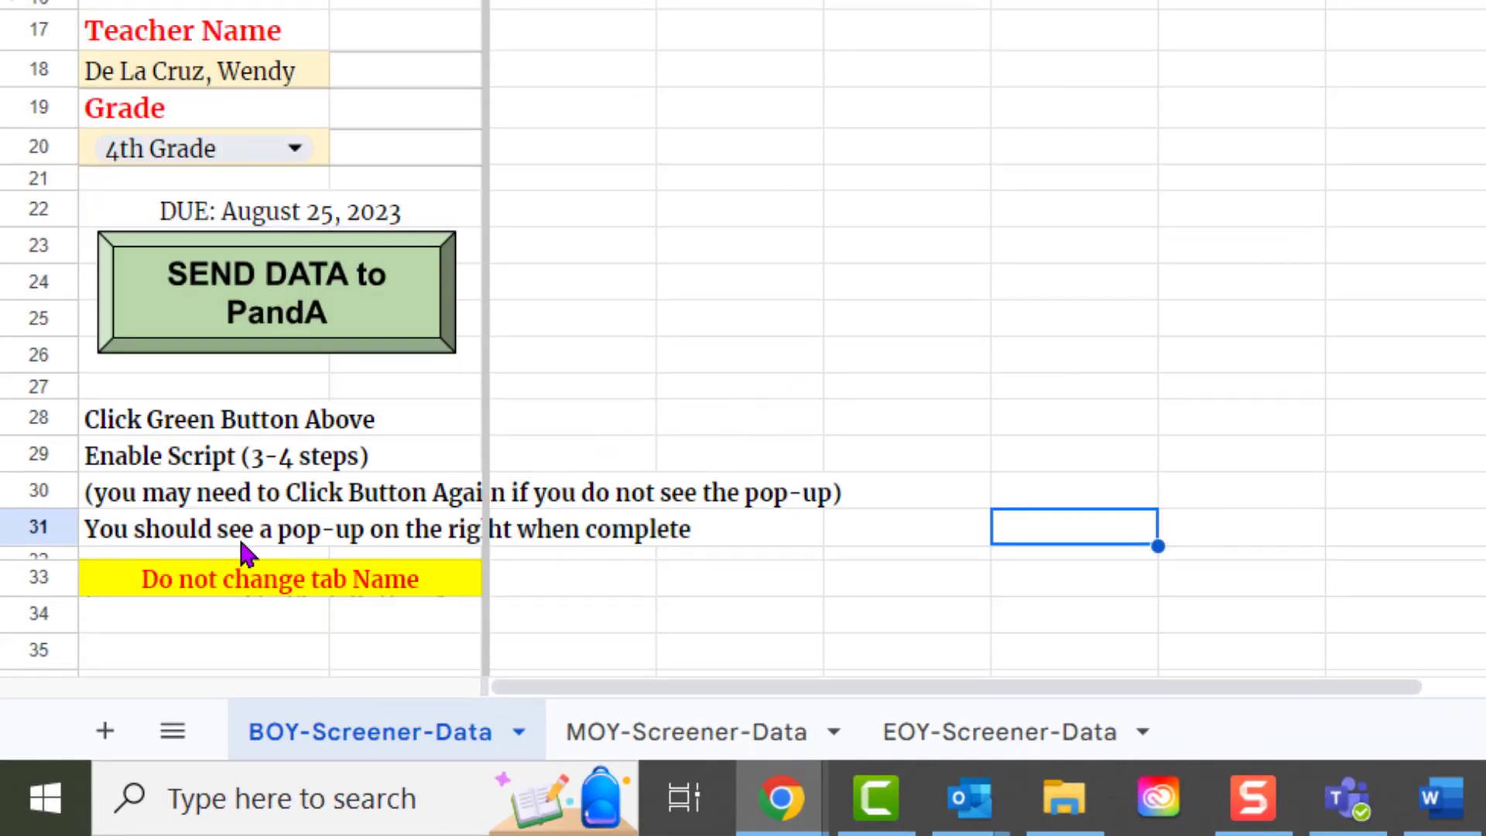
left_click(158, 495)
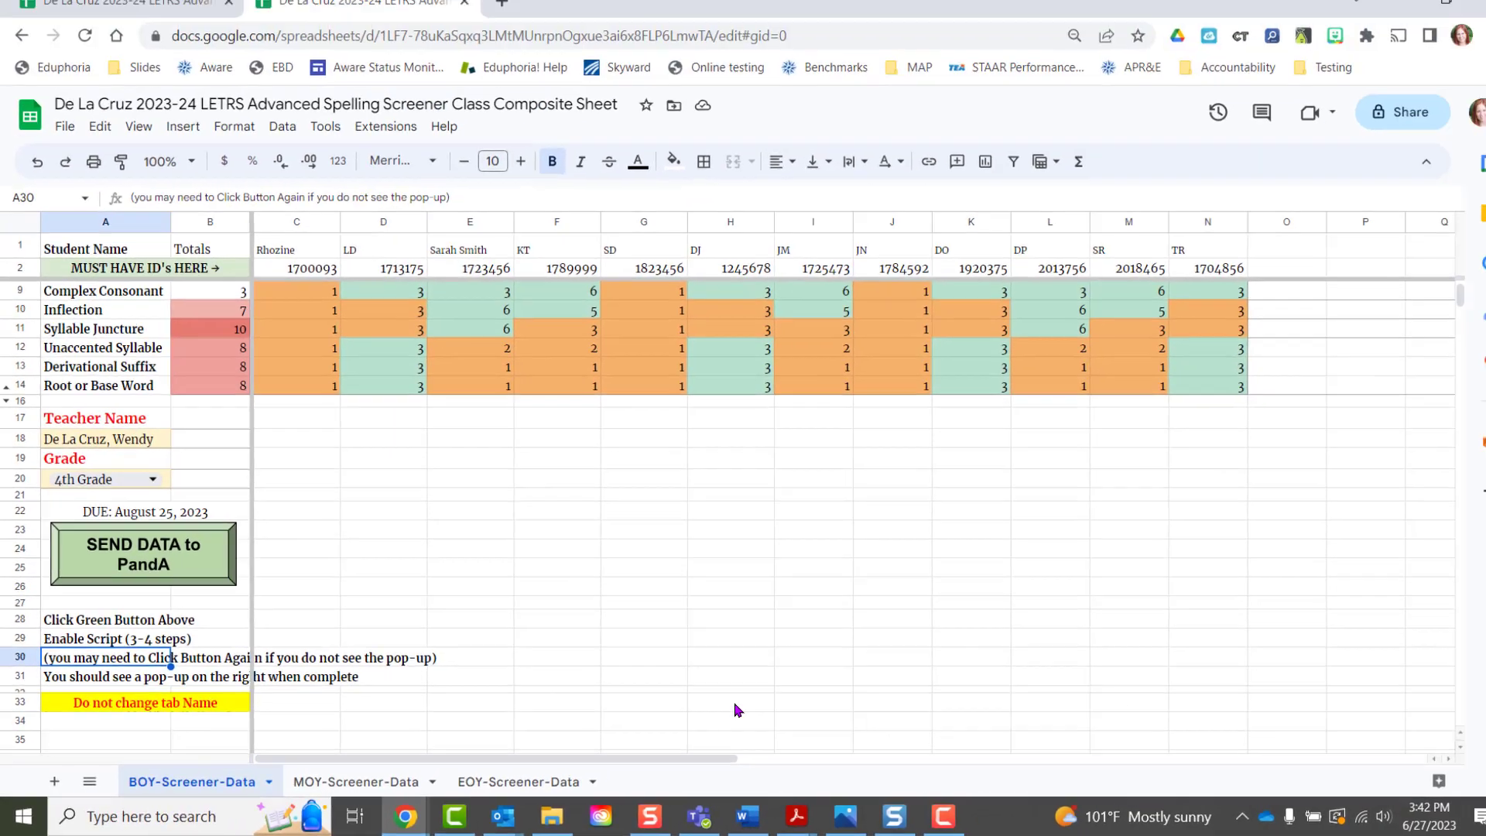
scroll(497, 581, "up", 1)
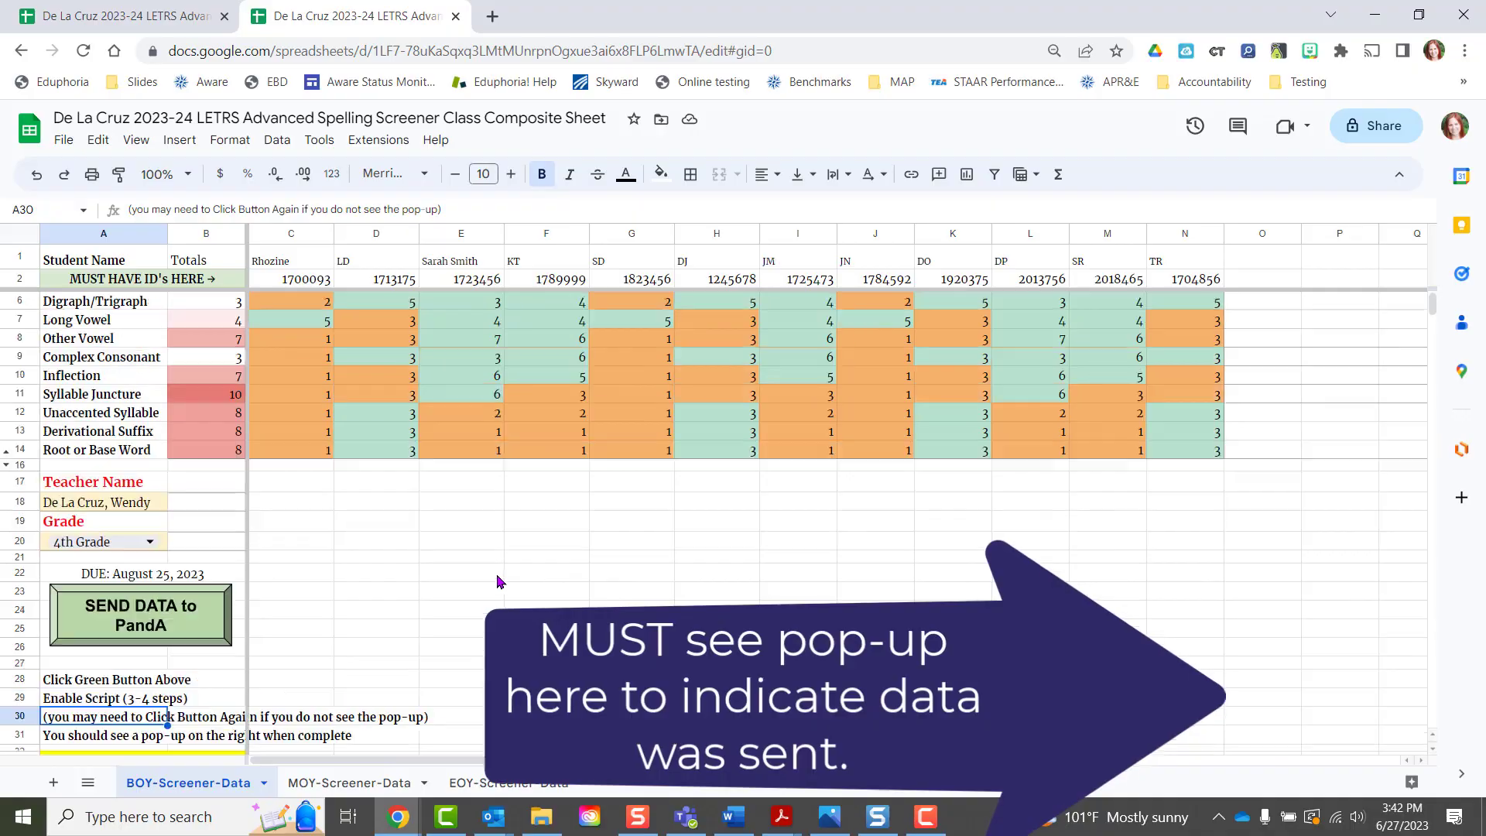
scroll(497, 580, "up", 1)
left_click(110, 678)
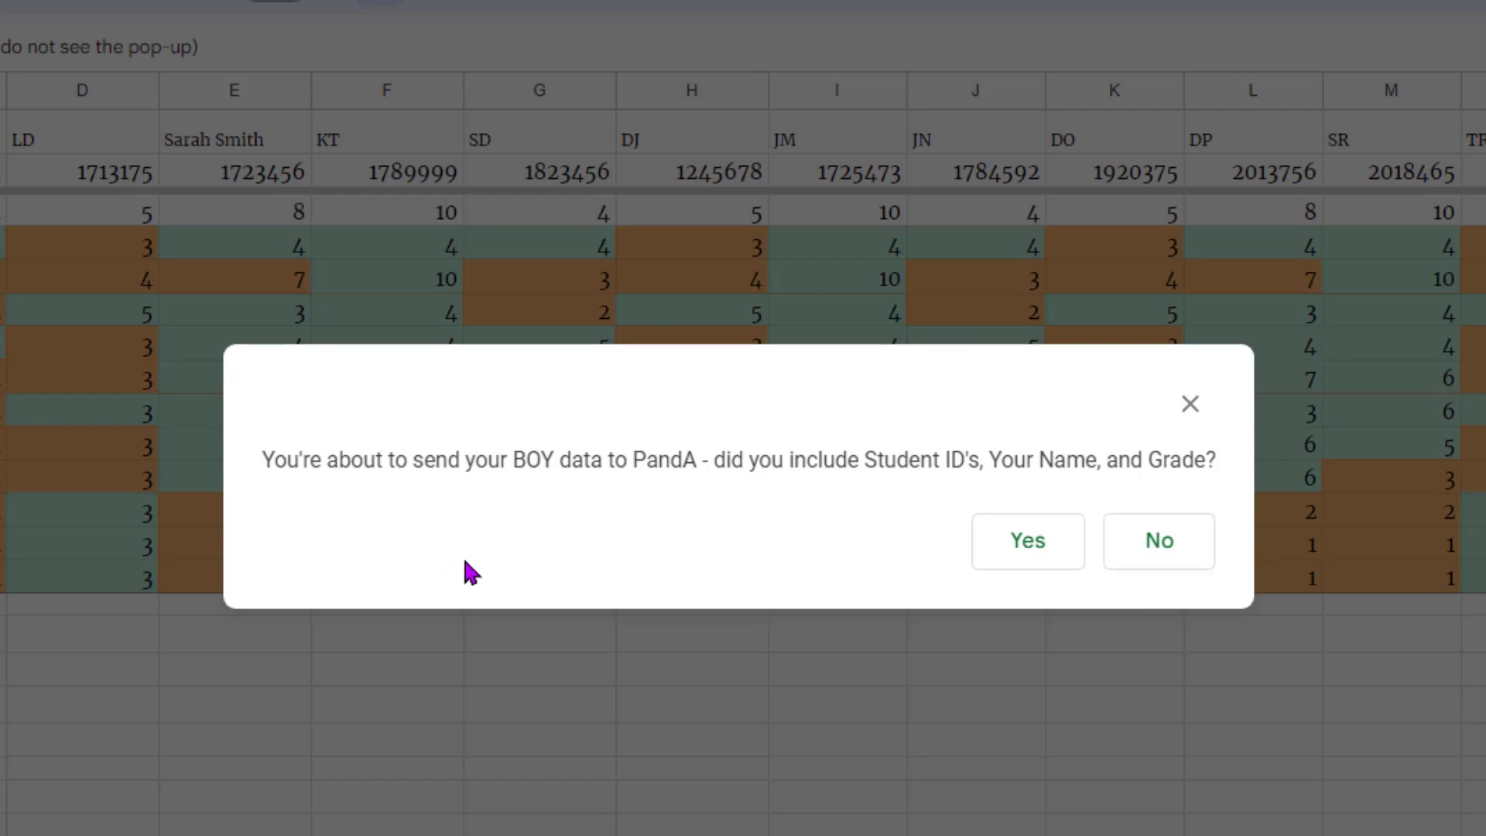
- Read the confirmation about BOY data and student IDs, name and grade, then answer Yes to send
double_click(519, 457)
left_click(595, 529)
left_click_drag(862, 459, 1178, 490)
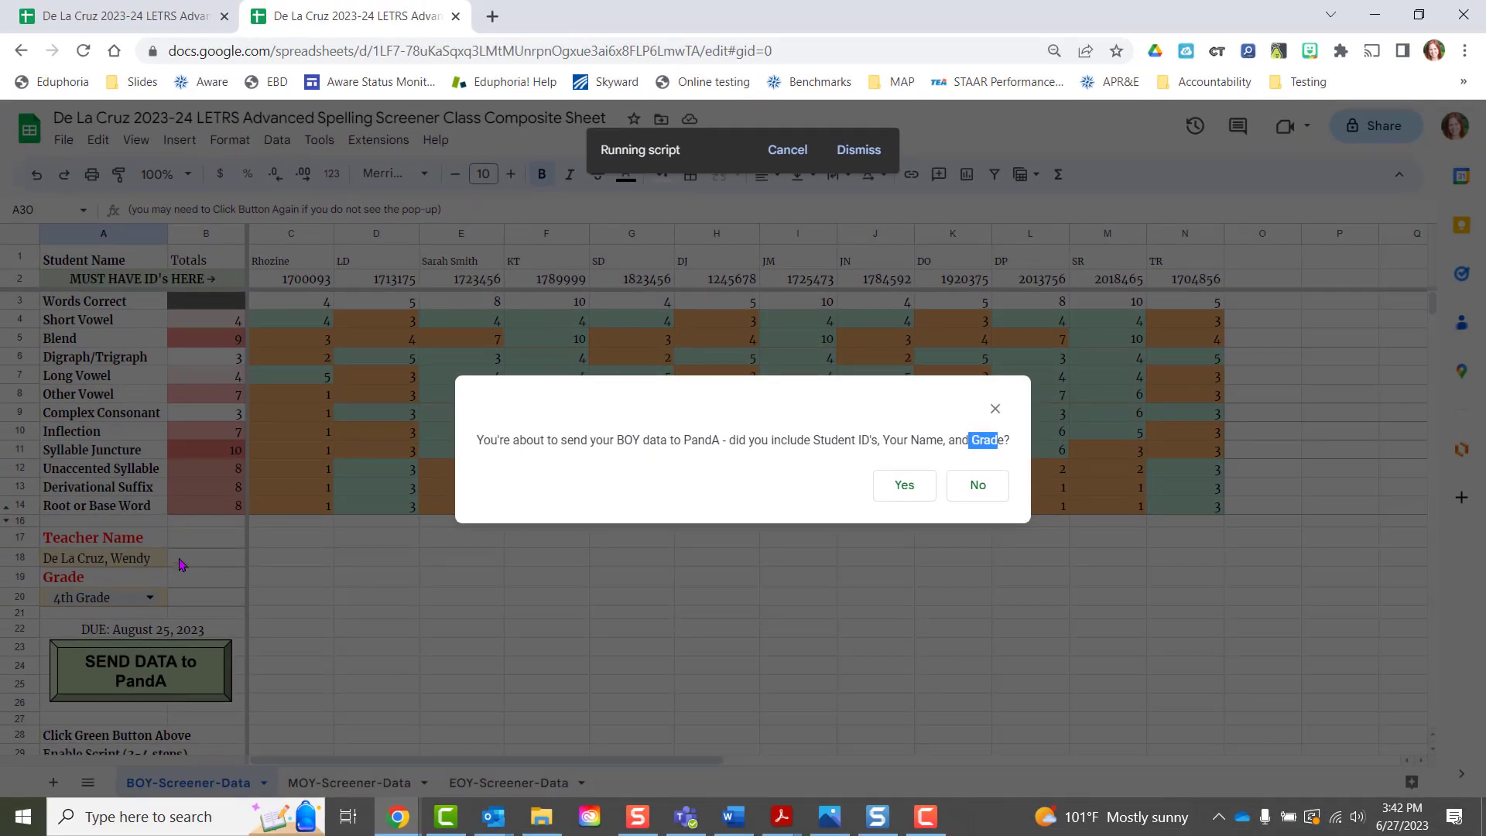
left_click(887, 487)
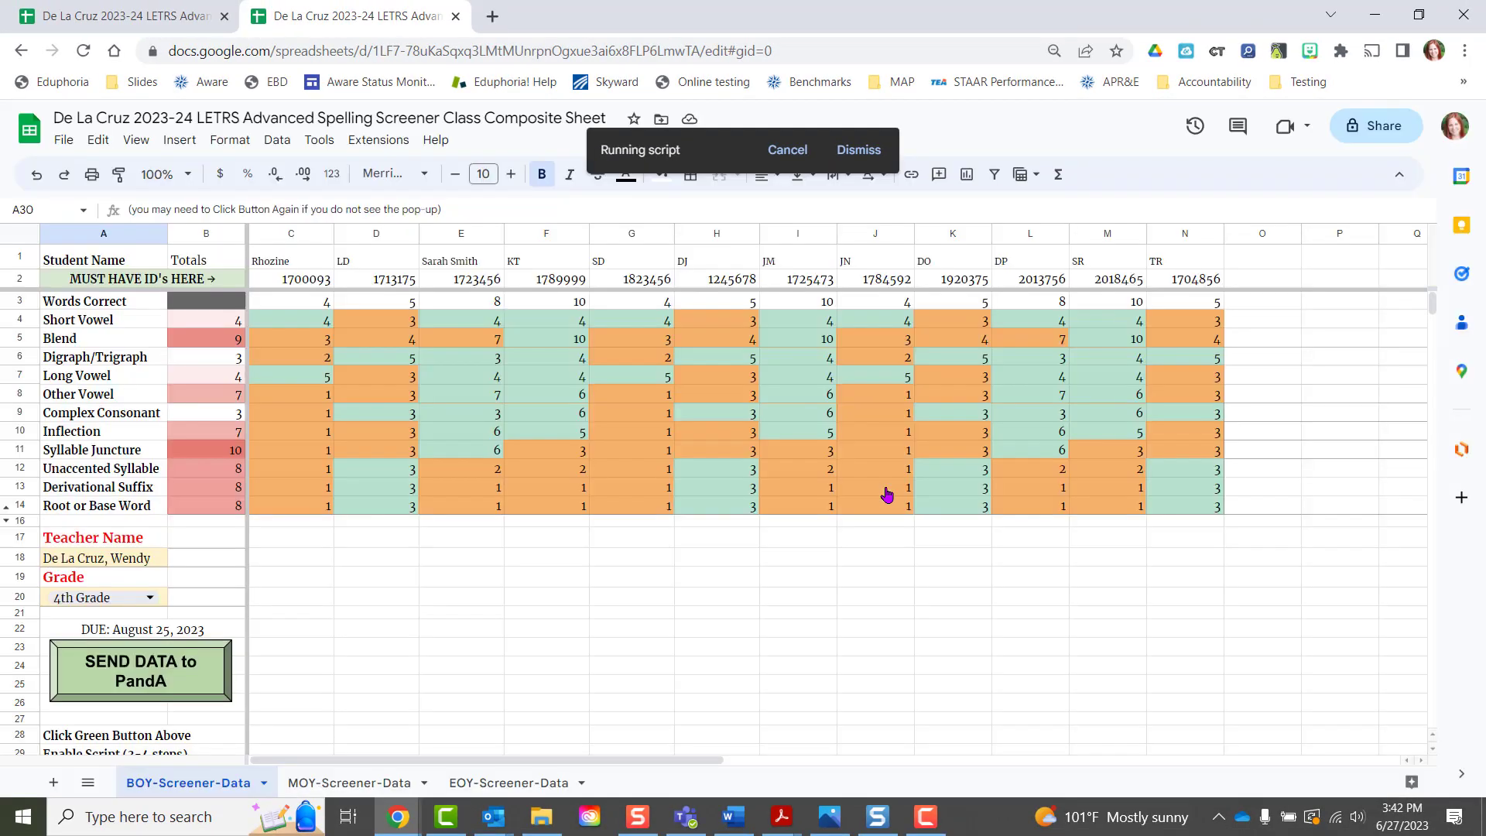